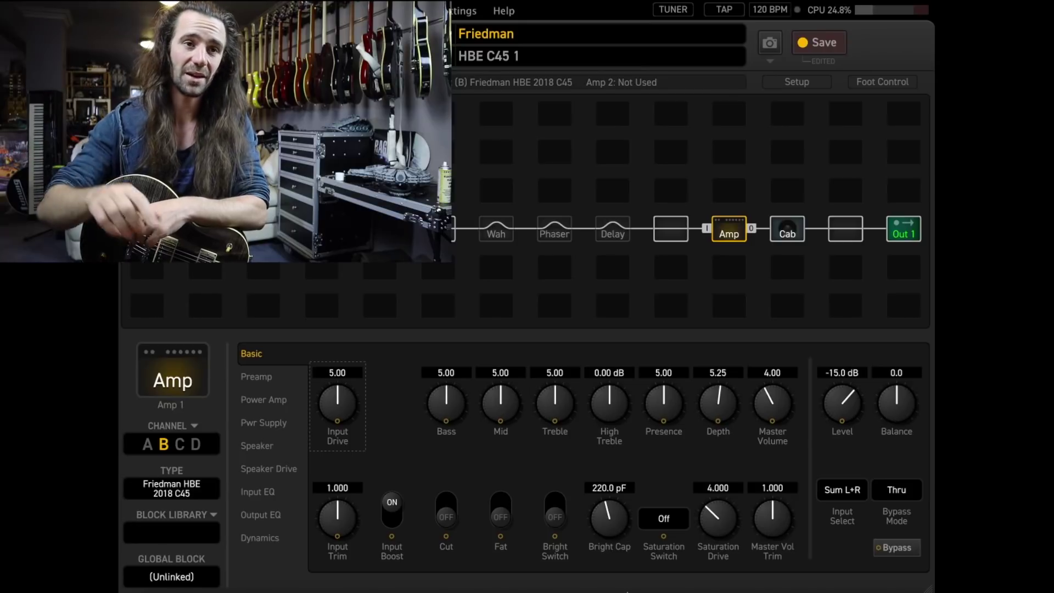
Assign a Pedal 1 modifier to the wah Control, with Med Spd auto-engage and 95 % off value.
click(496, 231)
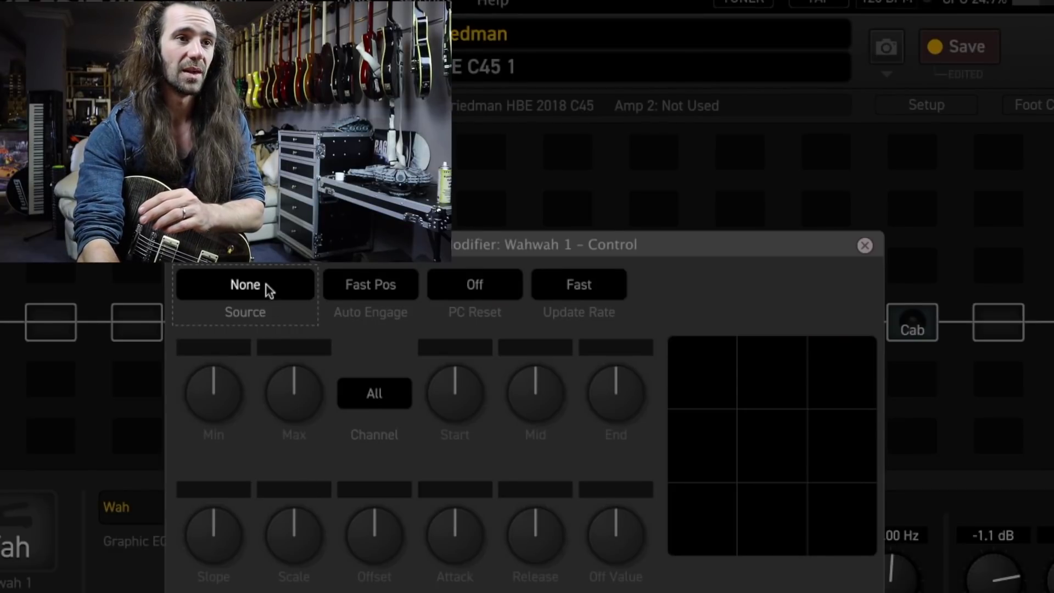
click(267, 285)
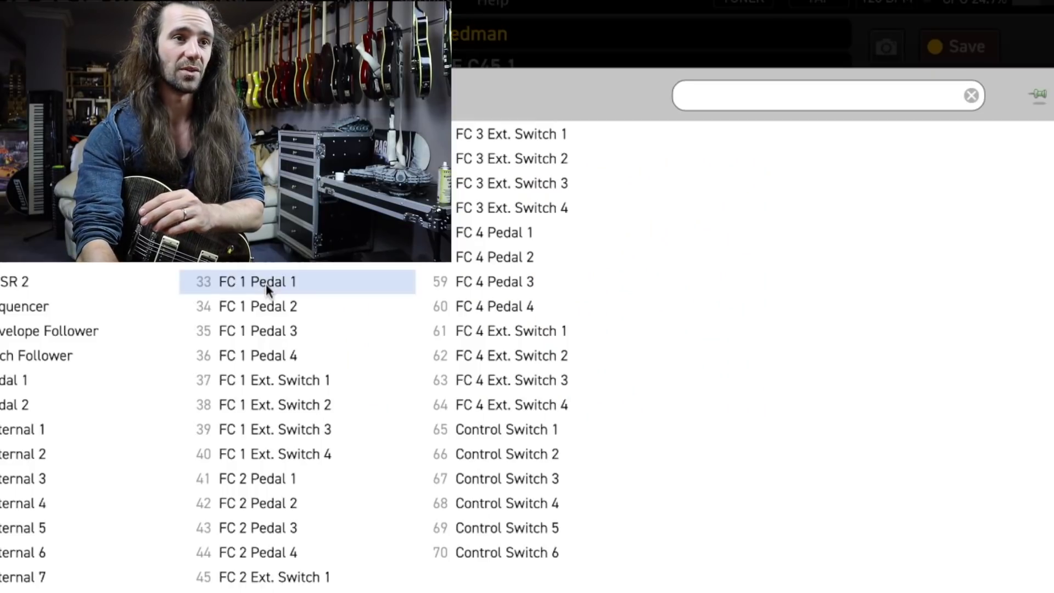
click(95, 390)
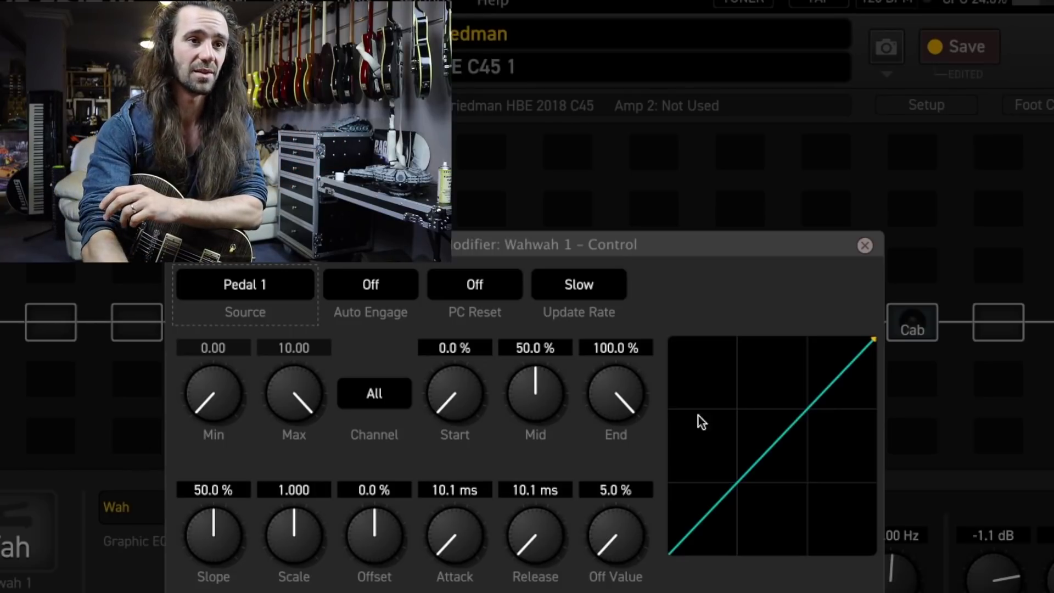
click(380, 288)
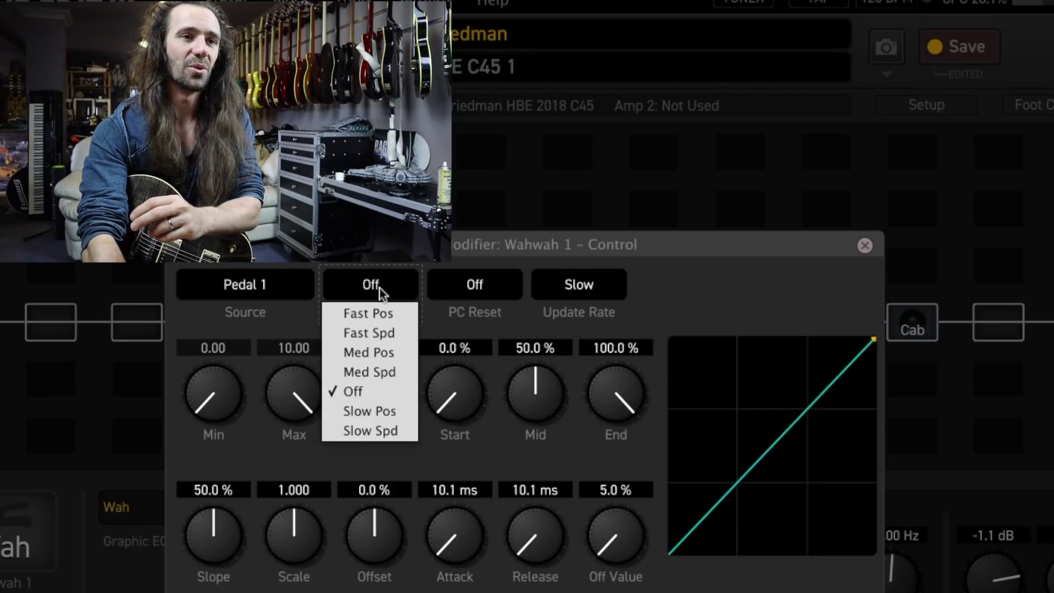
click(384, 371)
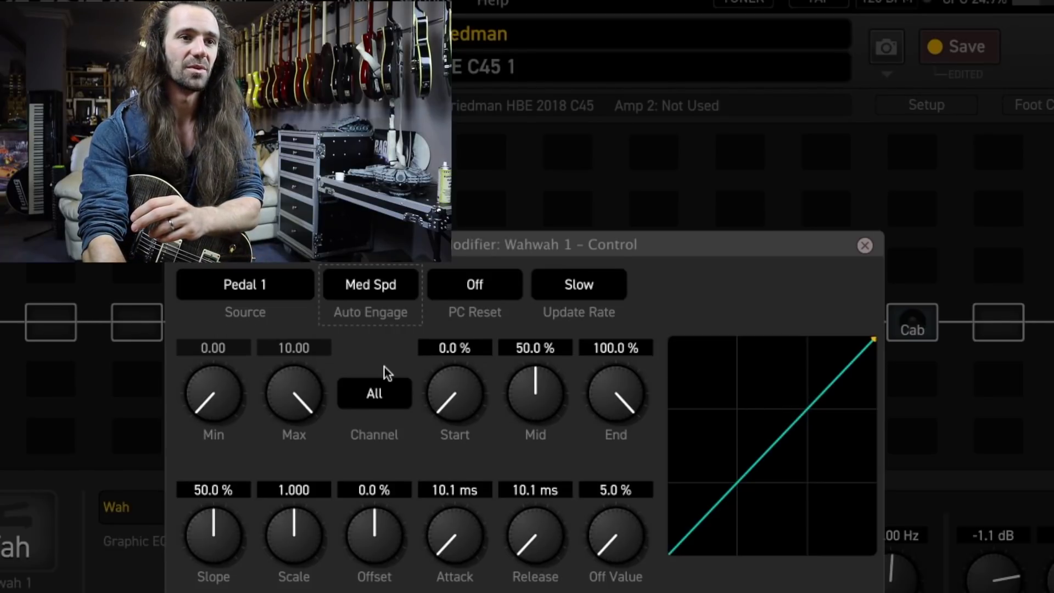
drag(628, 549, 791, 3)
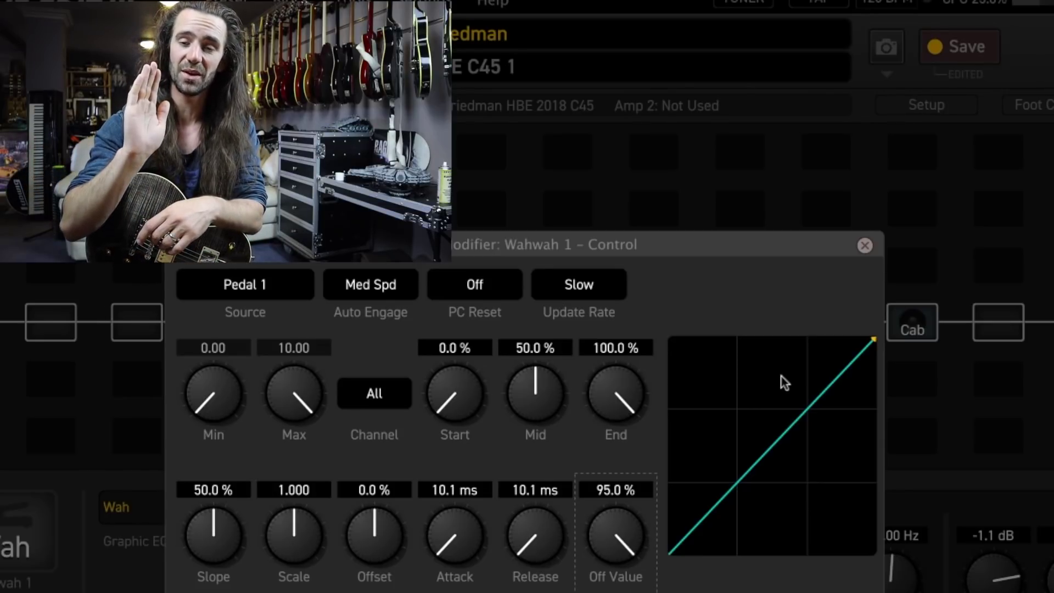
click(866, 246)
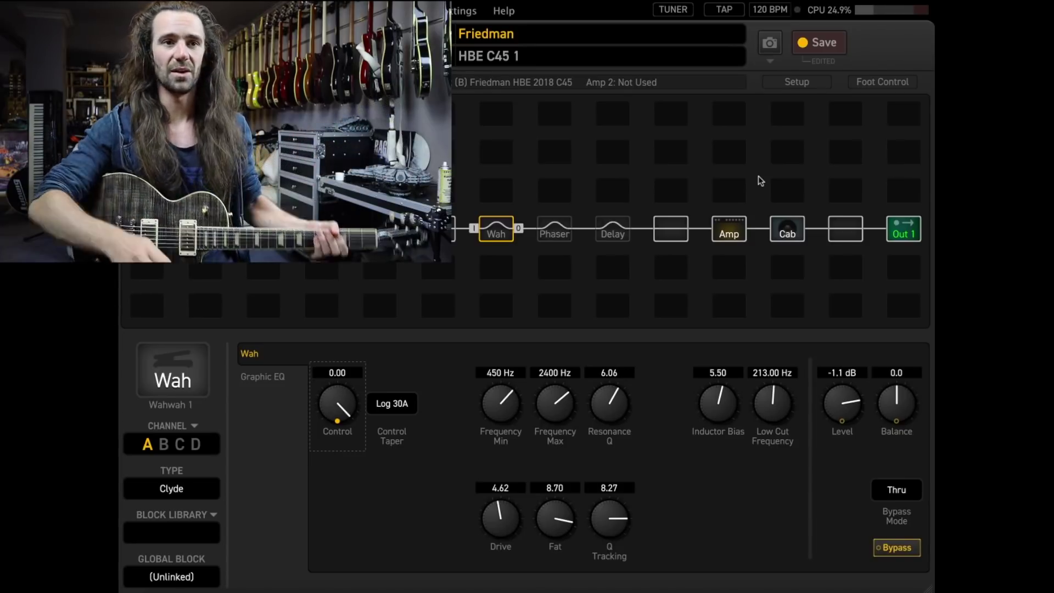
click(340, 412)
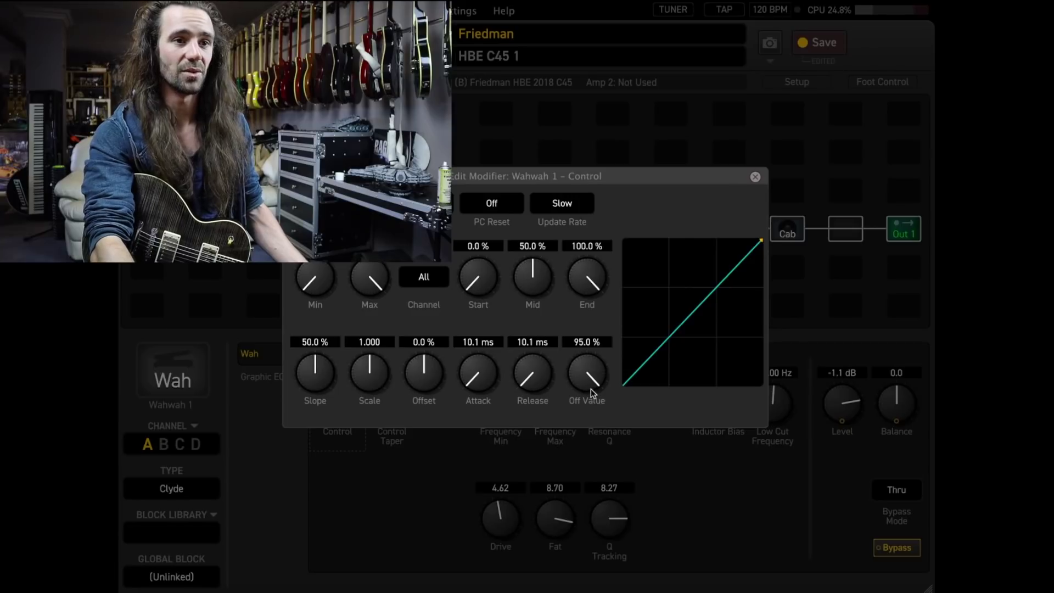
click(754, 176)
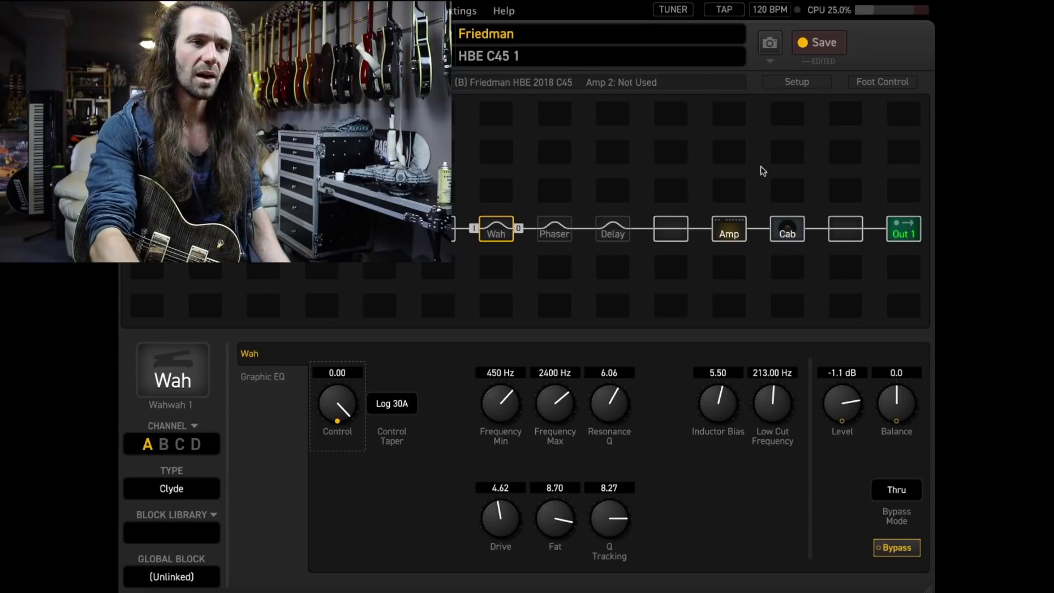
Switch the wah type to Cry Babe and set its Level to 0.0 dB.
click(182, 488)
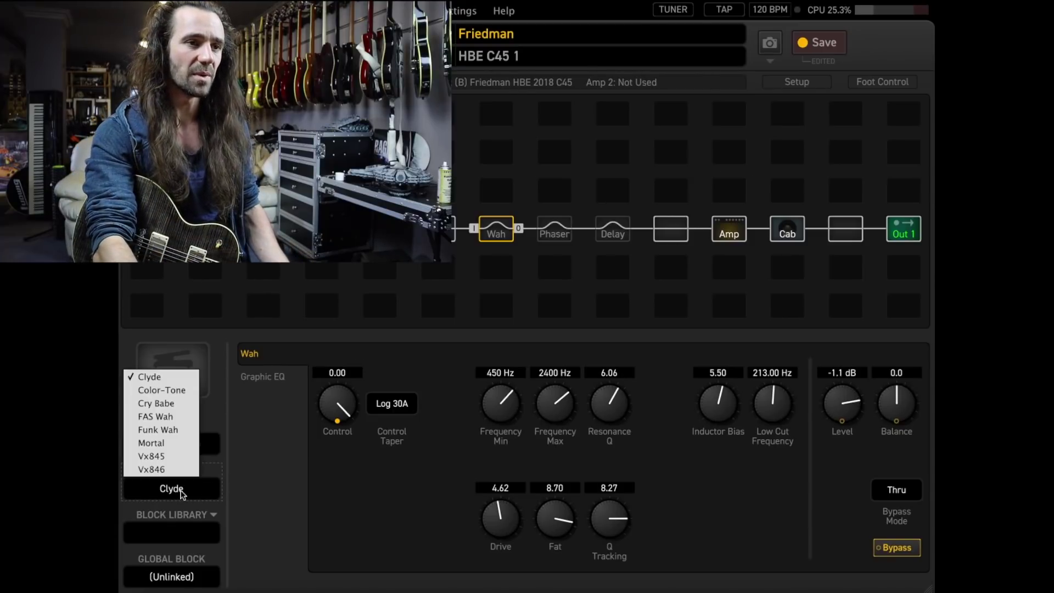
click(173, 405)
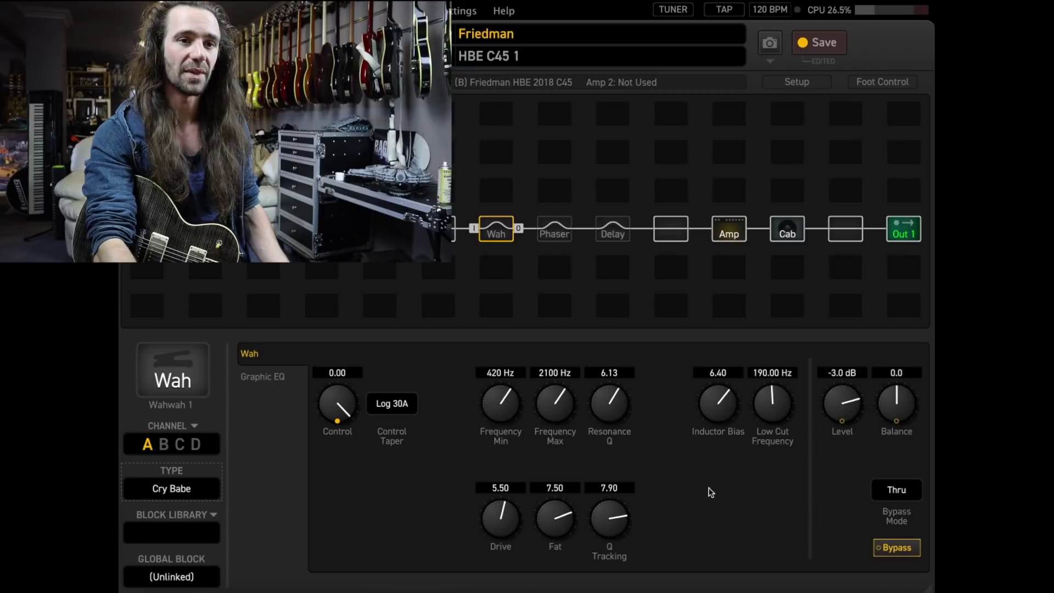
double_click(850, 373)
text(0)
key(Return)
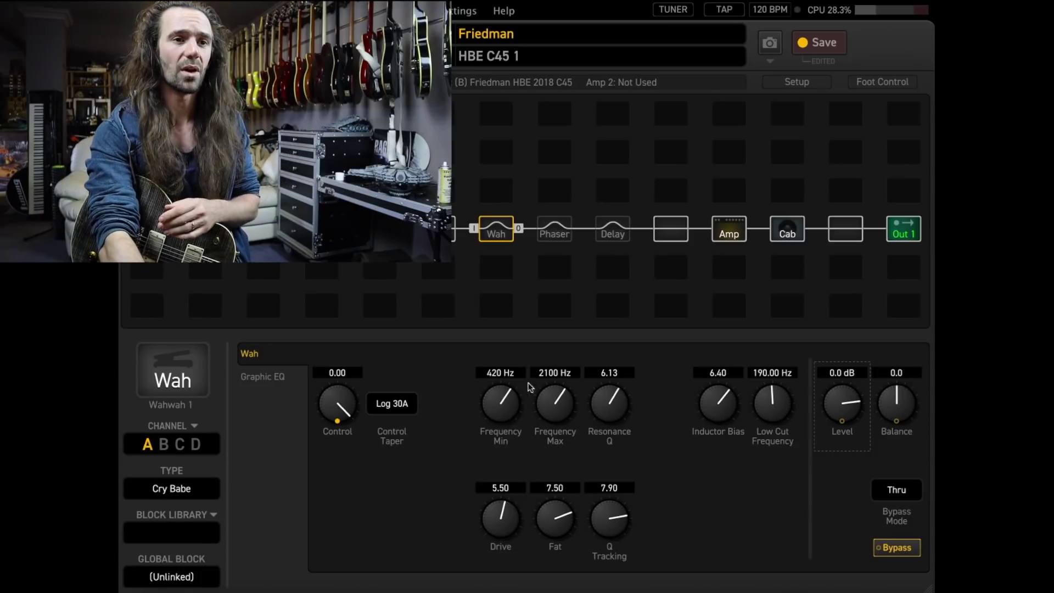
Set the wah's Frequency Min to 350 Hz and Frequency Max to 1400 Hz.
click(510, 373)
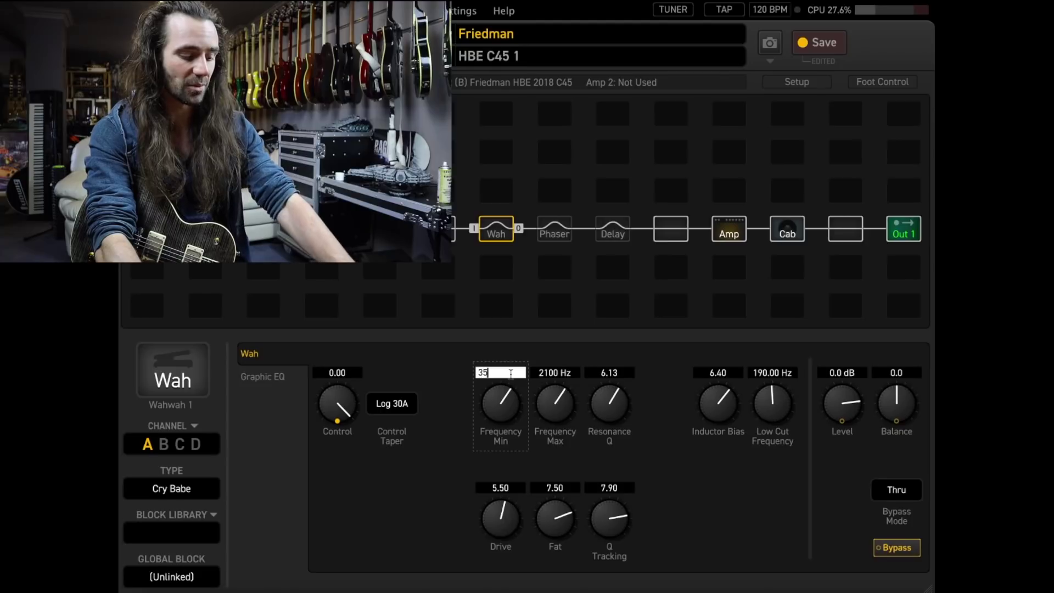
text(0)
key(Return)
click(562, 372)
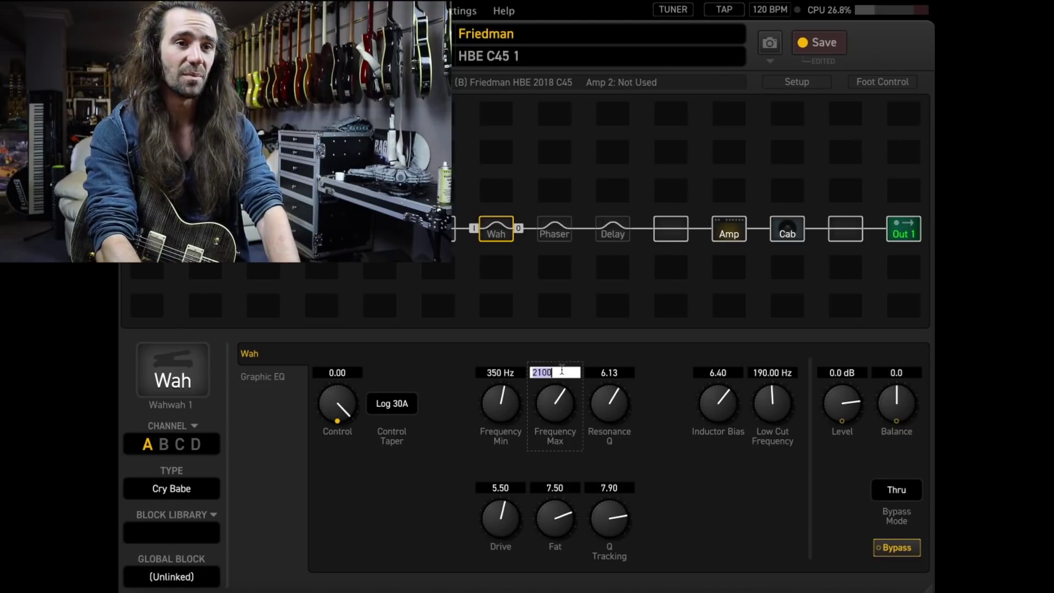
text(1400)
key(Return)
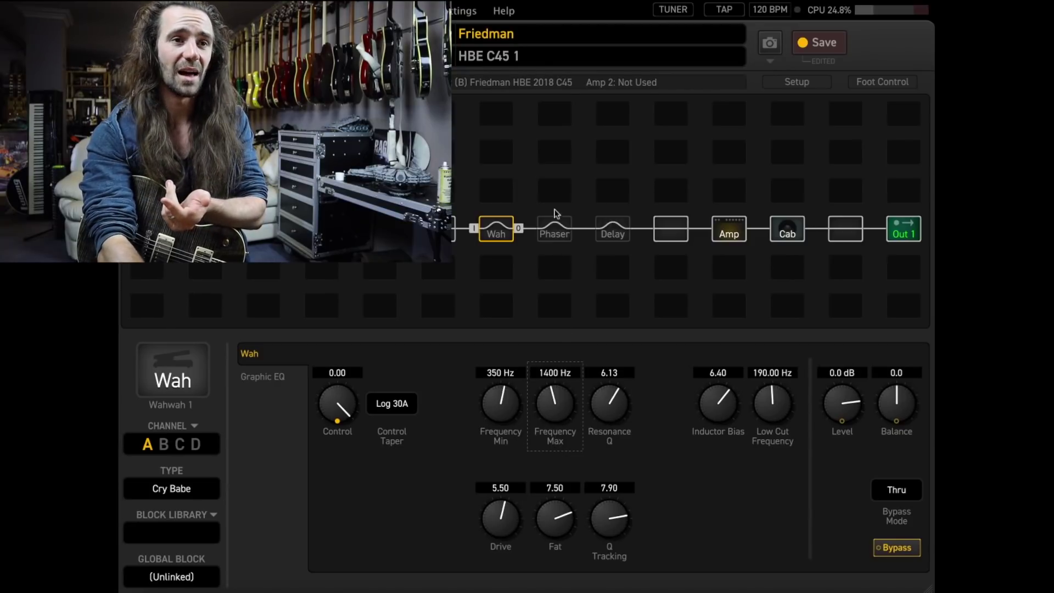
Change the Phaser block to the Script 90 type and slow its Rate to 0.143 Hz.
click(555, 228)
click(196, 496)
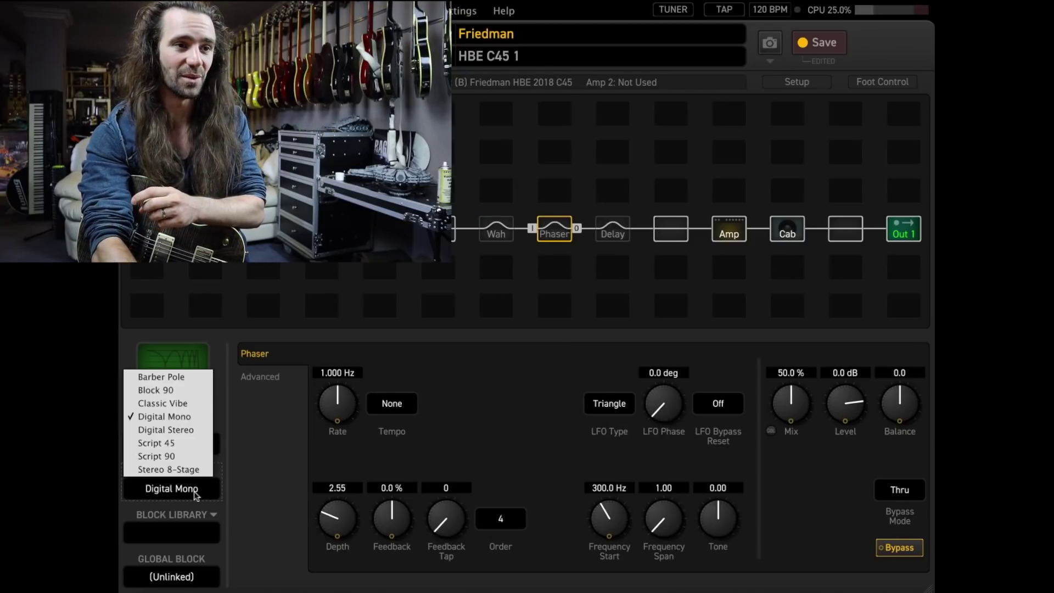
click(174, 460)
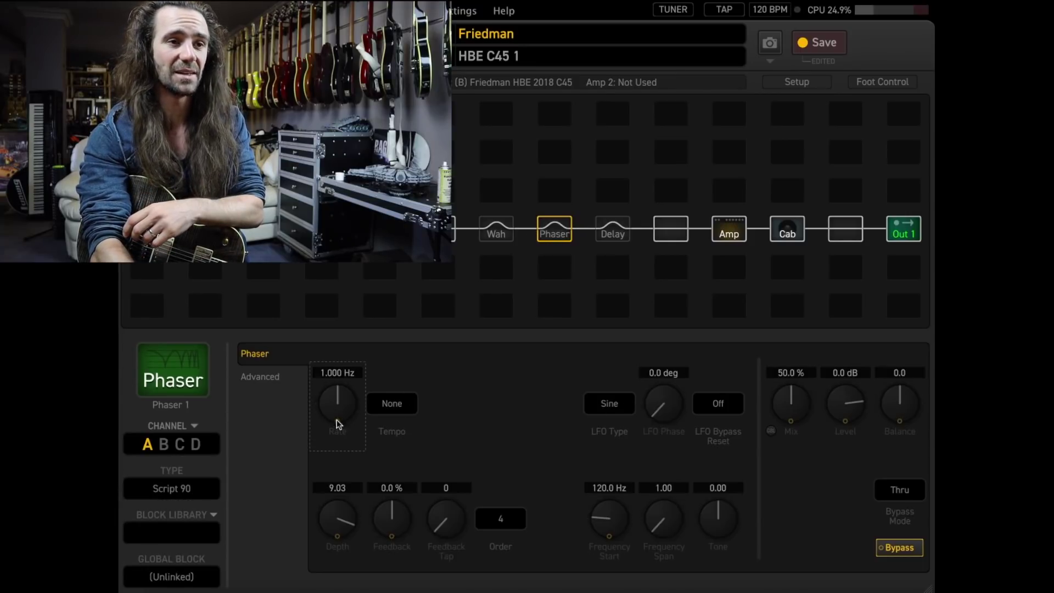
drag(337, 399, 320, 541)
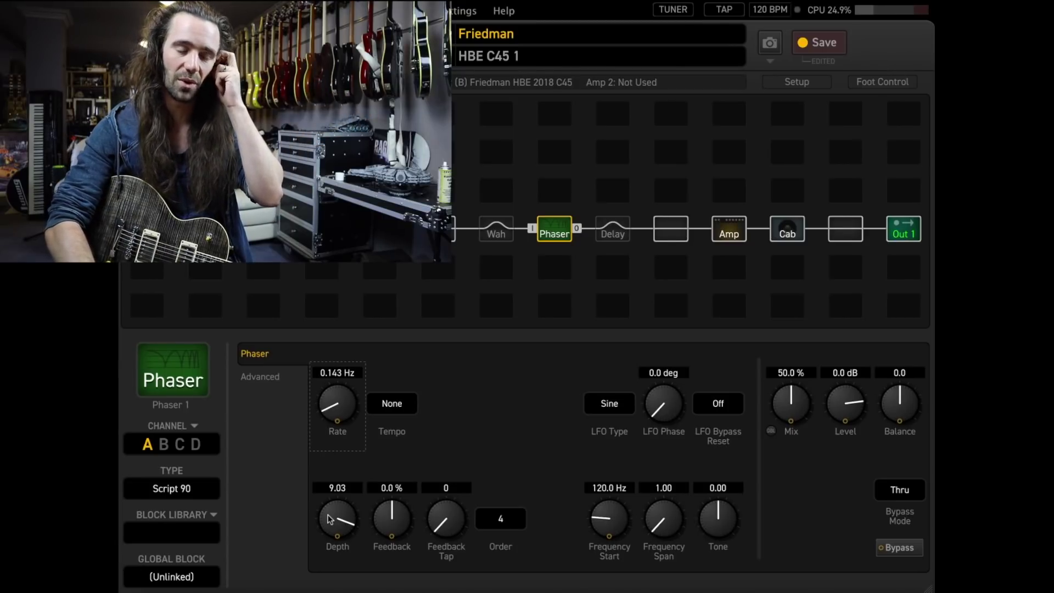
Replace the Phaser block with a Chorus block.
click(186, 489)
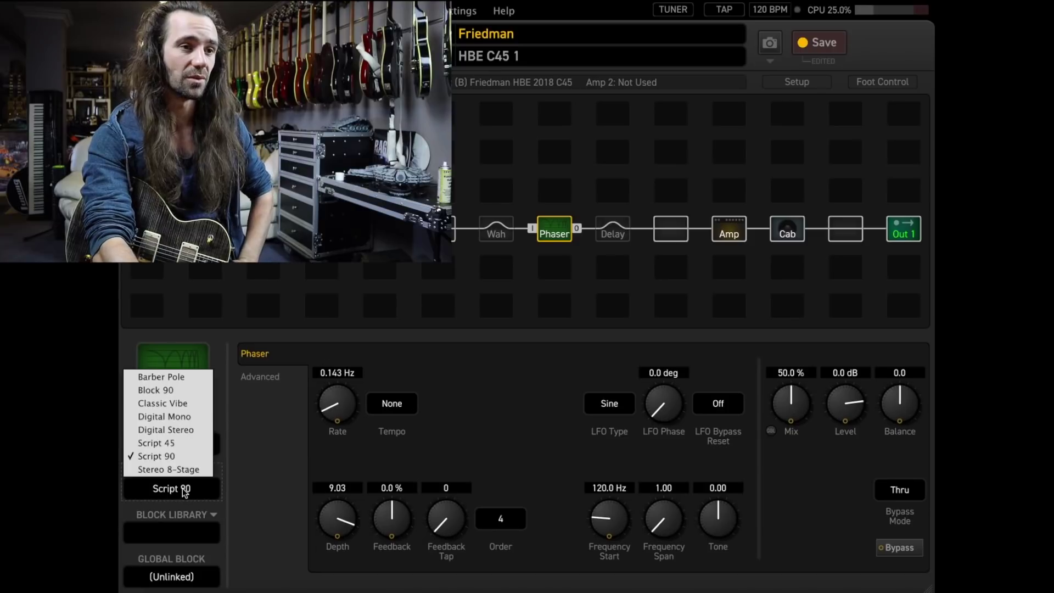
click(223, 485)
right_click(555, 229)
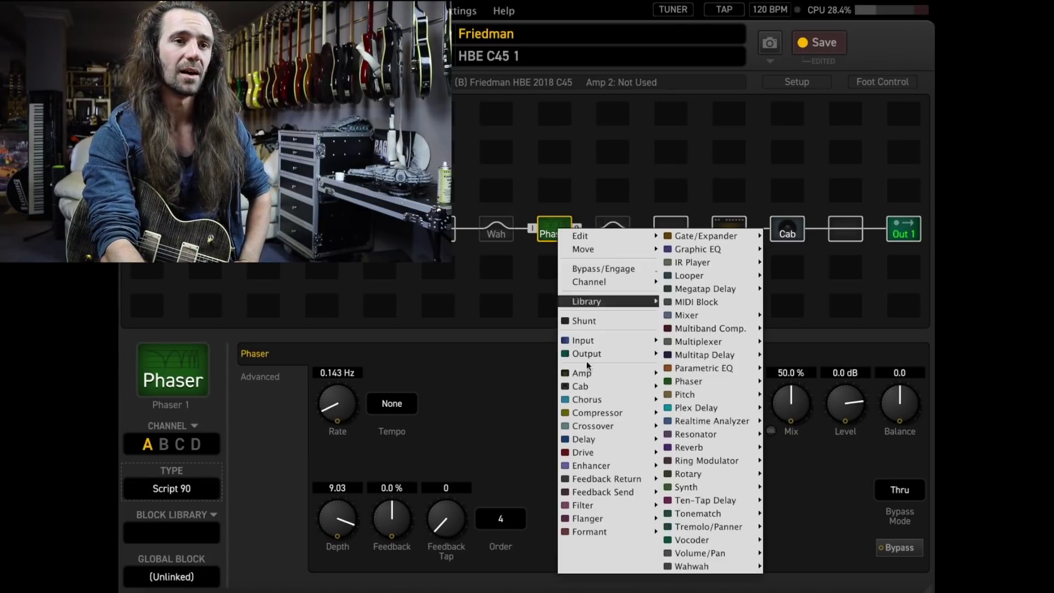
mouse_move(629, 404)
click(686, 388)
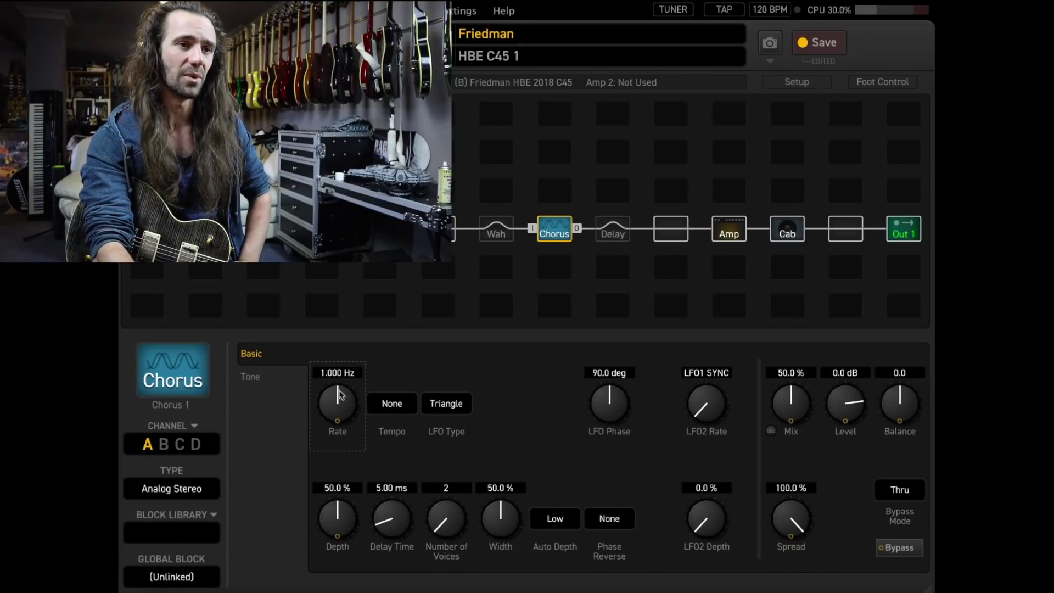
Set the chorus to Japan CE-2 with 0.179 Hz rate, auto depth off and 14.8 % depth.
drag(338, 397, 338, 436)
click(189, 492)
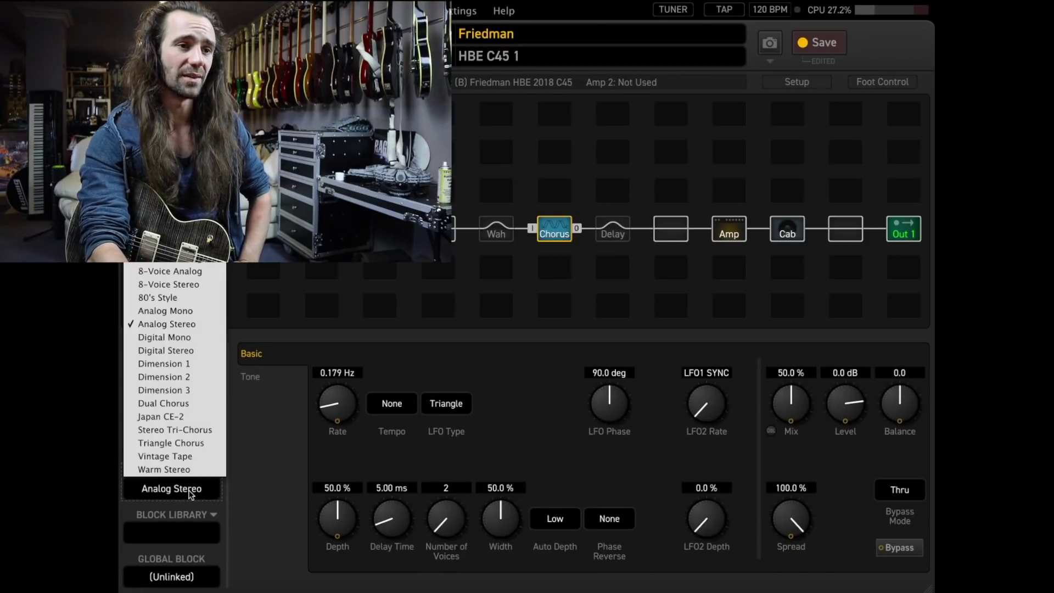
click(196, 420)
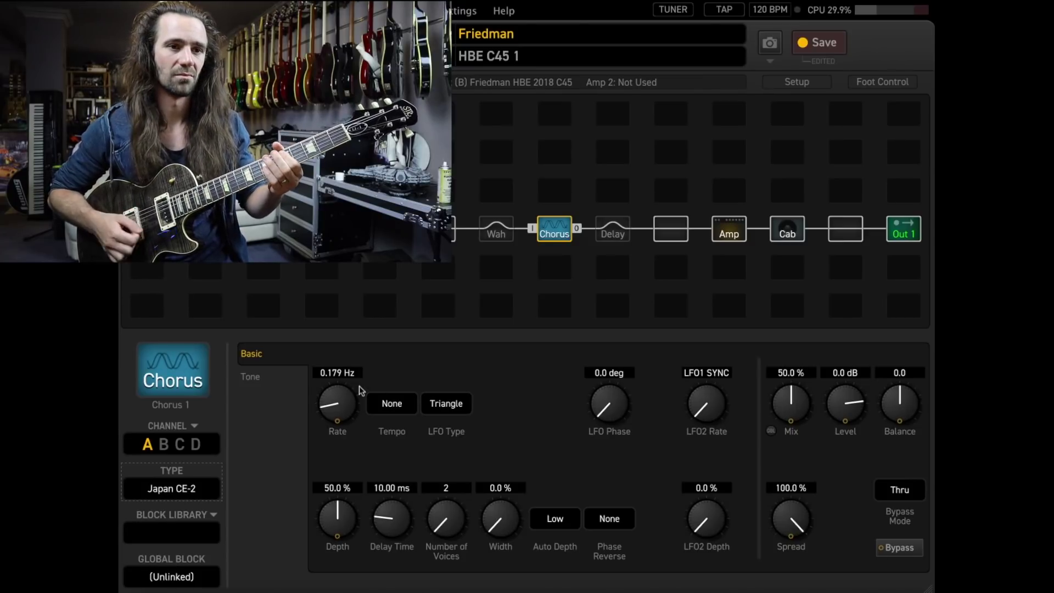
click(560, 526)
click(550, 565)
drag(338, 516, 316, 590)
drag(337, 540, 337, 555)
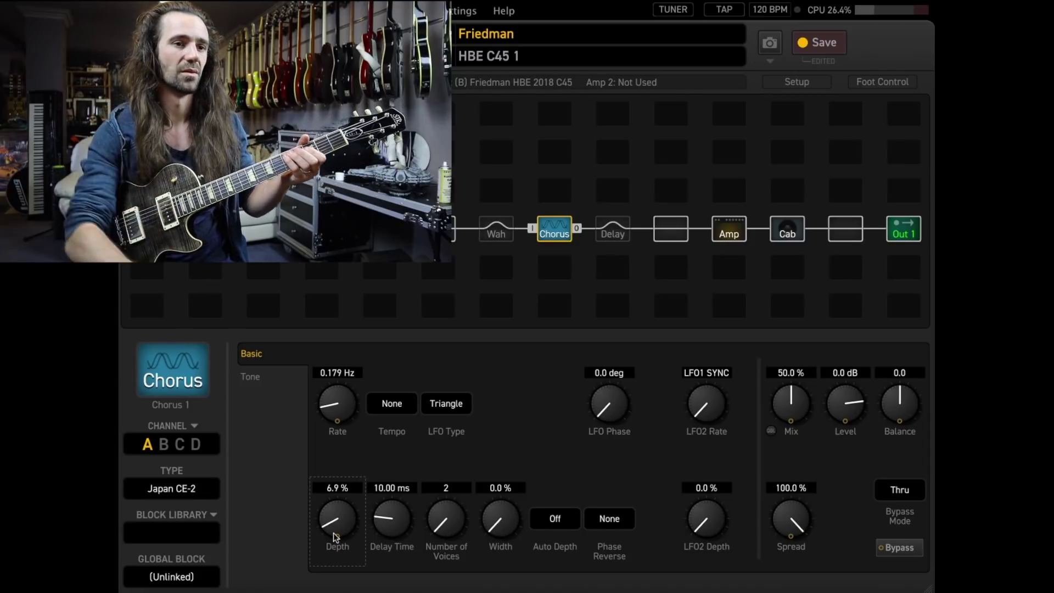
drag(336, 537, 345, 518)
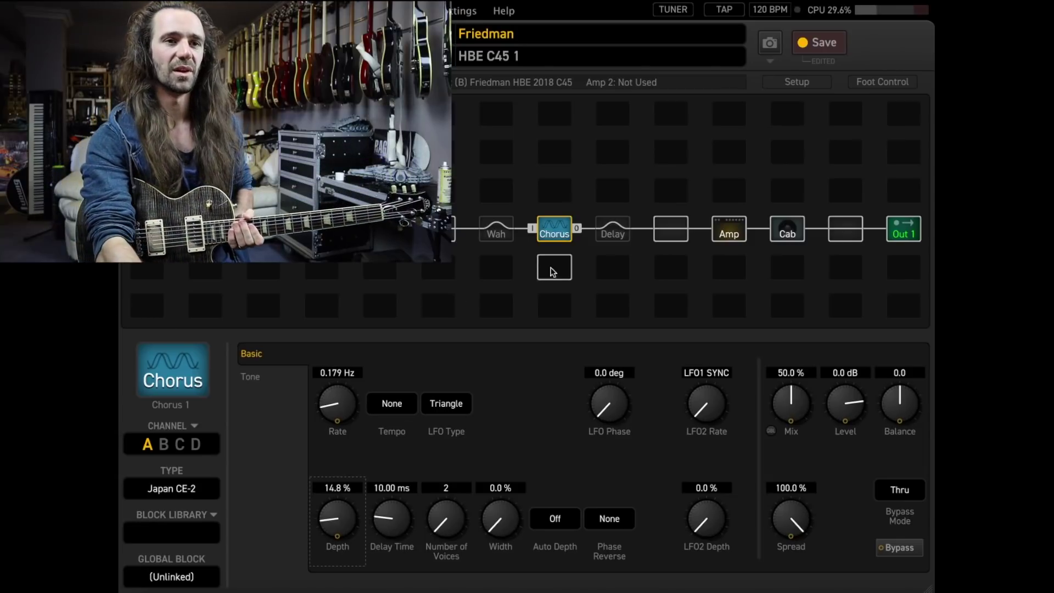
Replace the Chorus block with a Rotary block.
right_click(555, 238)
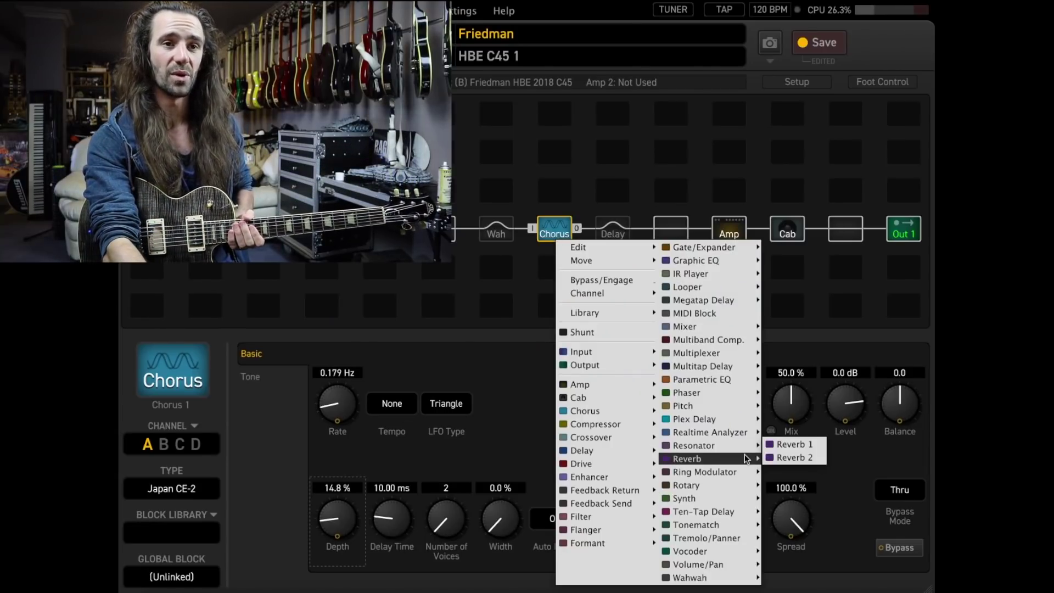
mouse_move(734, 482)
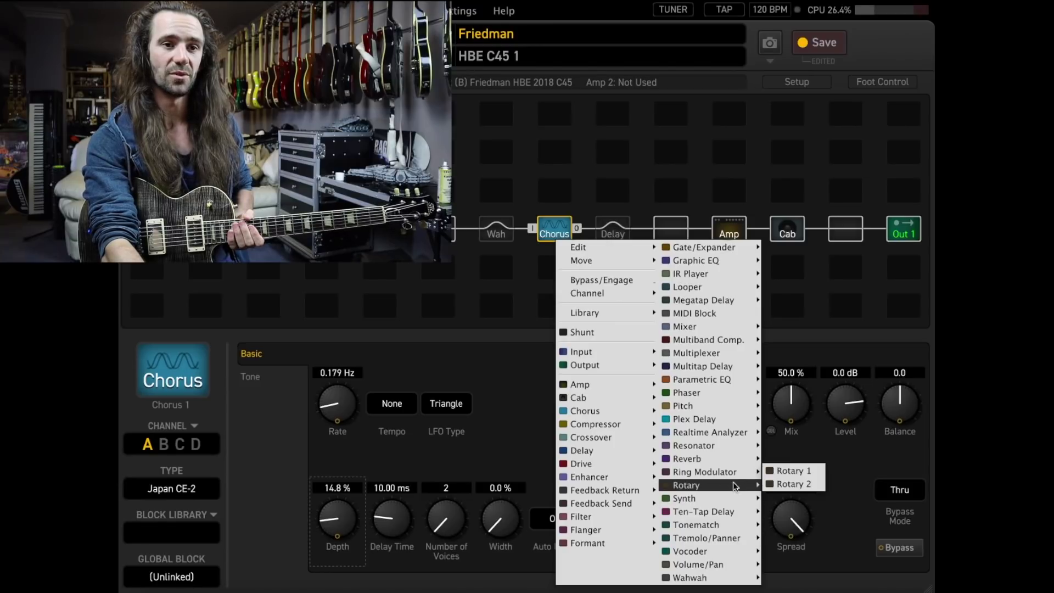
click(796, 475)
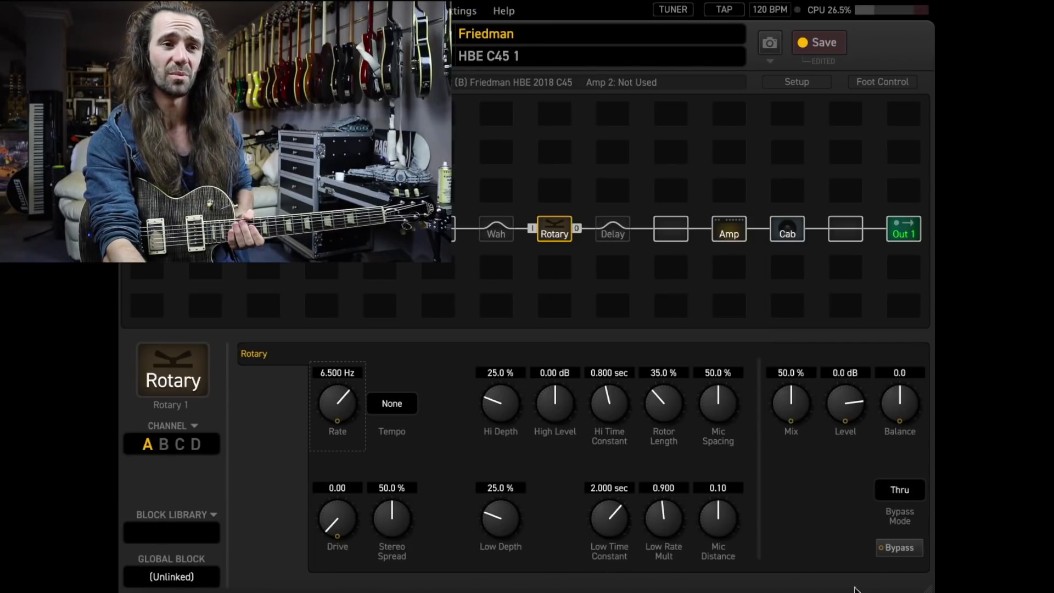
Raise the rotary Drive to 8.49 and bring its Rate to about 0.667 Hz.
drag(341, 396, 345, 430)
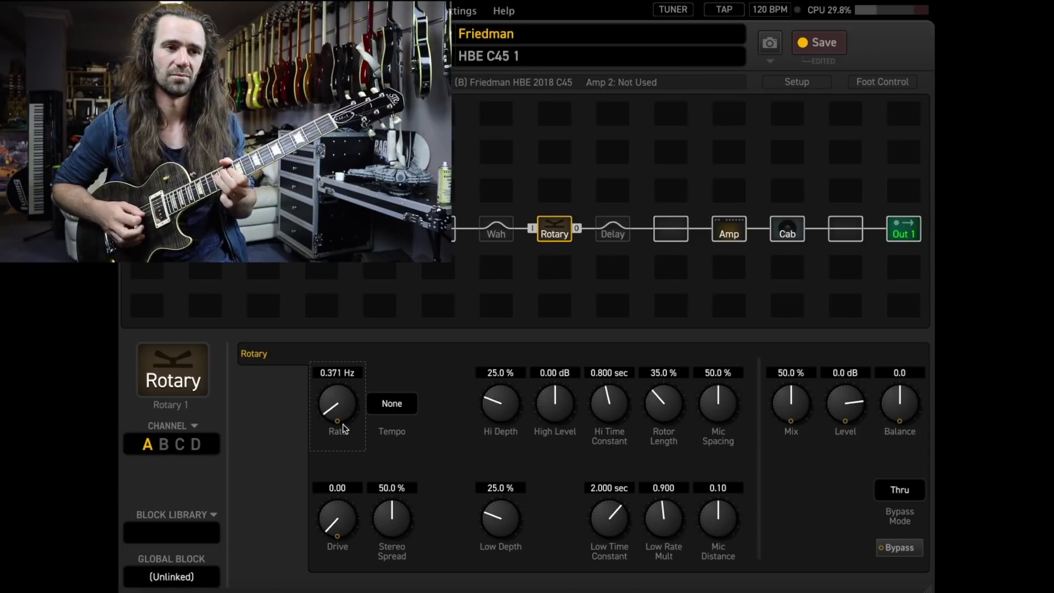
drag(338, 519, 392, 250)
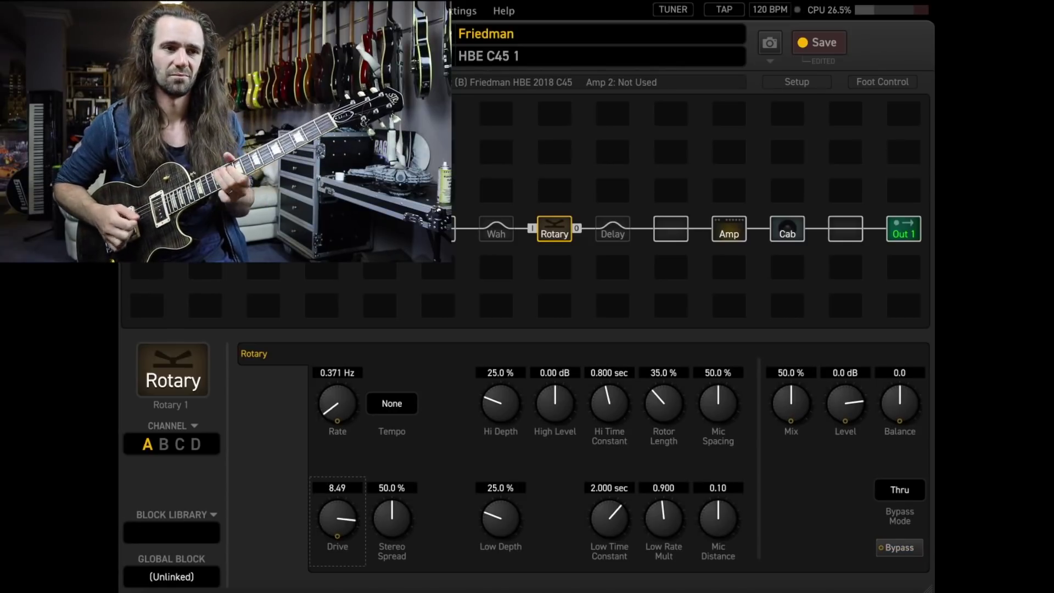
drag(333, 408, 334, 404)
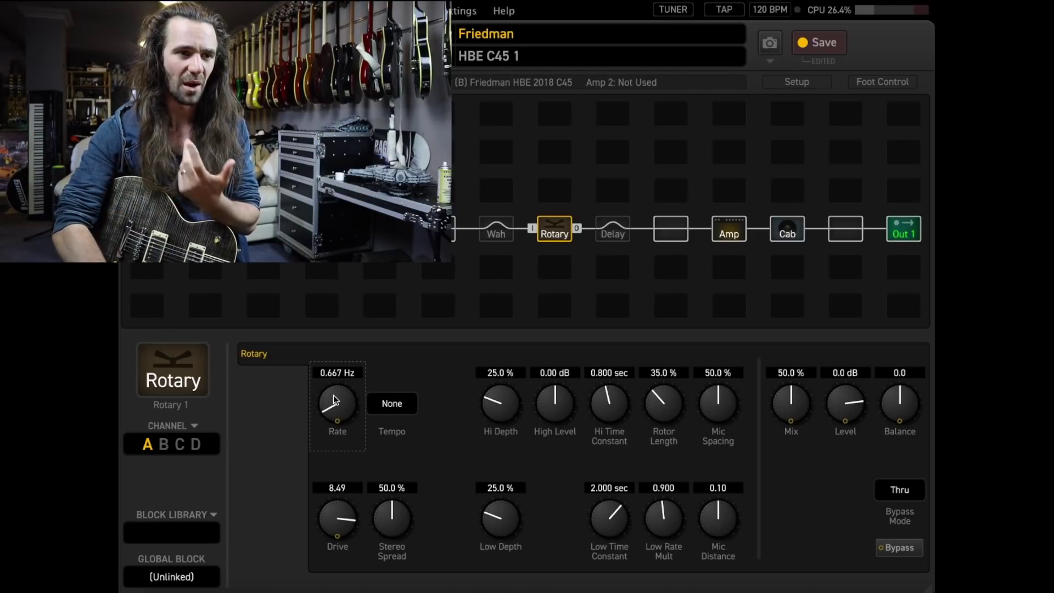
Replace the Rotary block with Flanger 1.
right_click(552, 231)
mouse_move(637, 521)
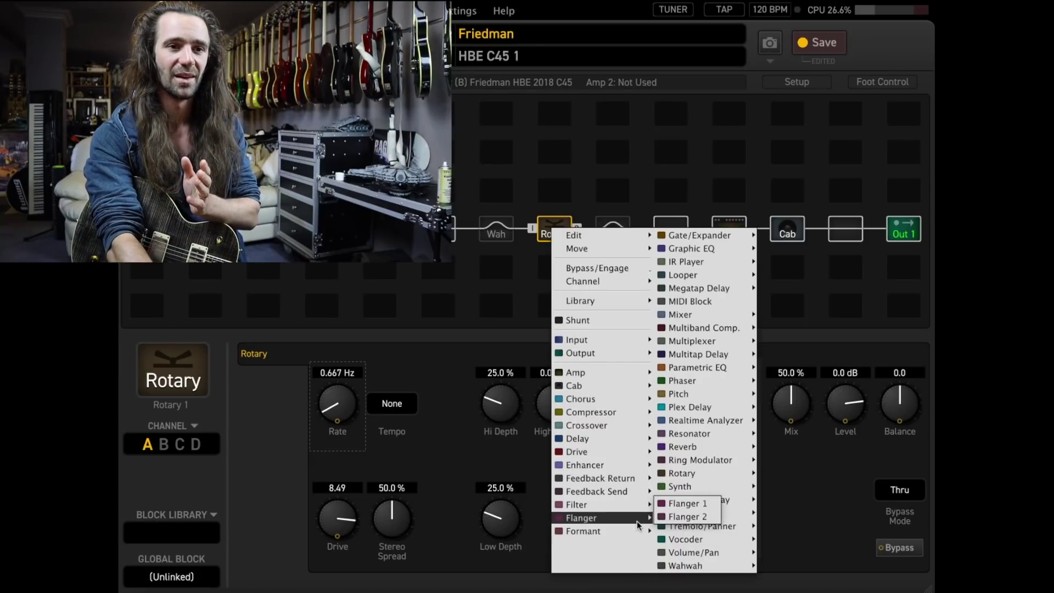
click(699, 504)
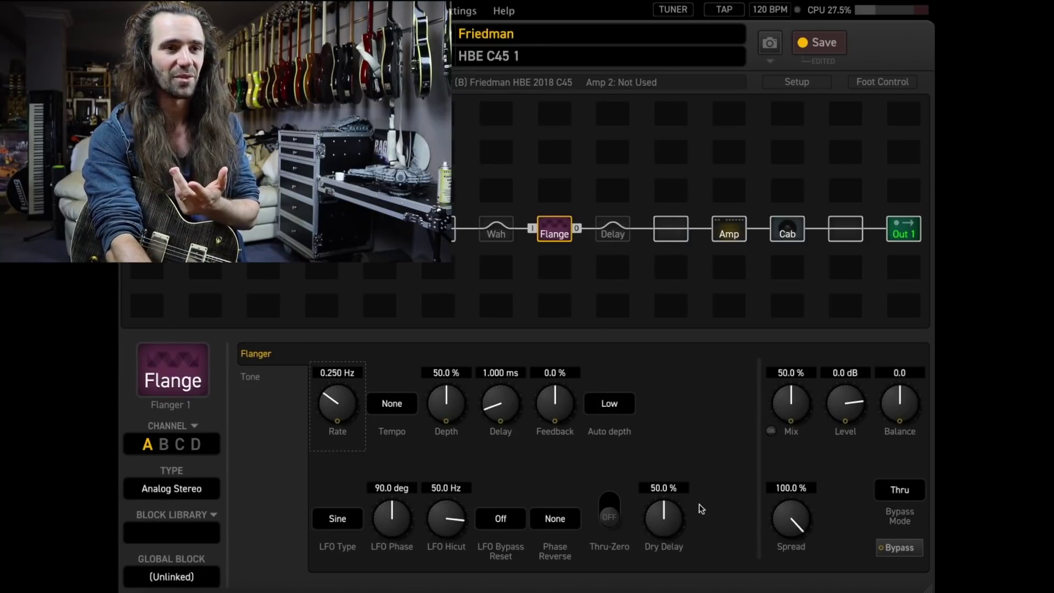
Make the flanger Analog Mono with a 0.079 Hz rate, auto depth off and 16.5 % depth.
drag(334, 401, 297, 482)
click(201, 490)
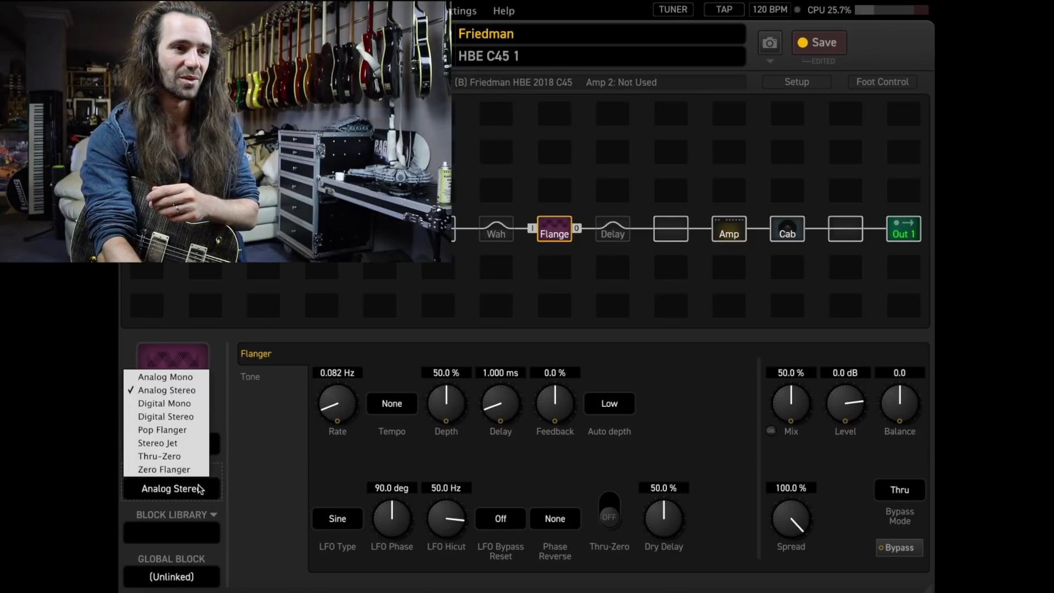
click(177, 378)
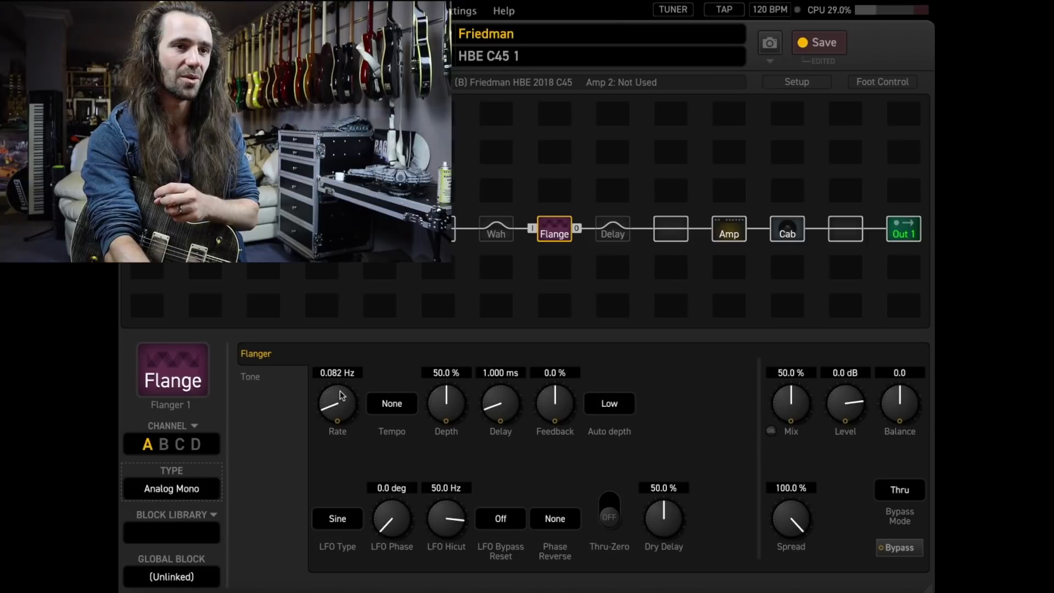
scroll(341, 395, down, 2)
scroll(343, 396, up, 1)
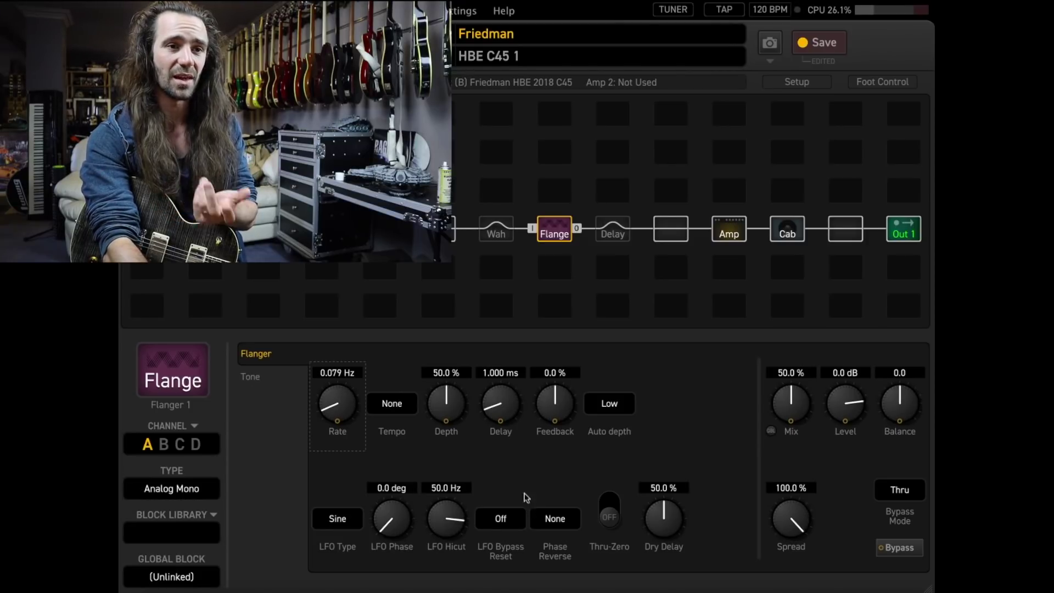
click(616, 410)
click(610, 465)
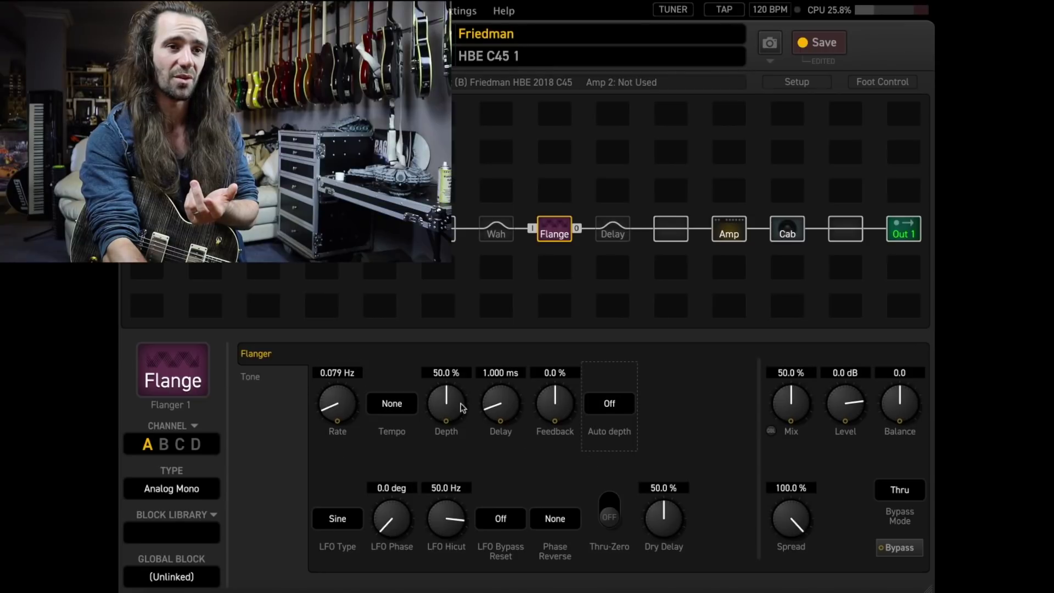
mouse_move(456, 401)
mouse_down()
mouse_move(437, 504)
mouse_move(445, 414)
mouse_up()
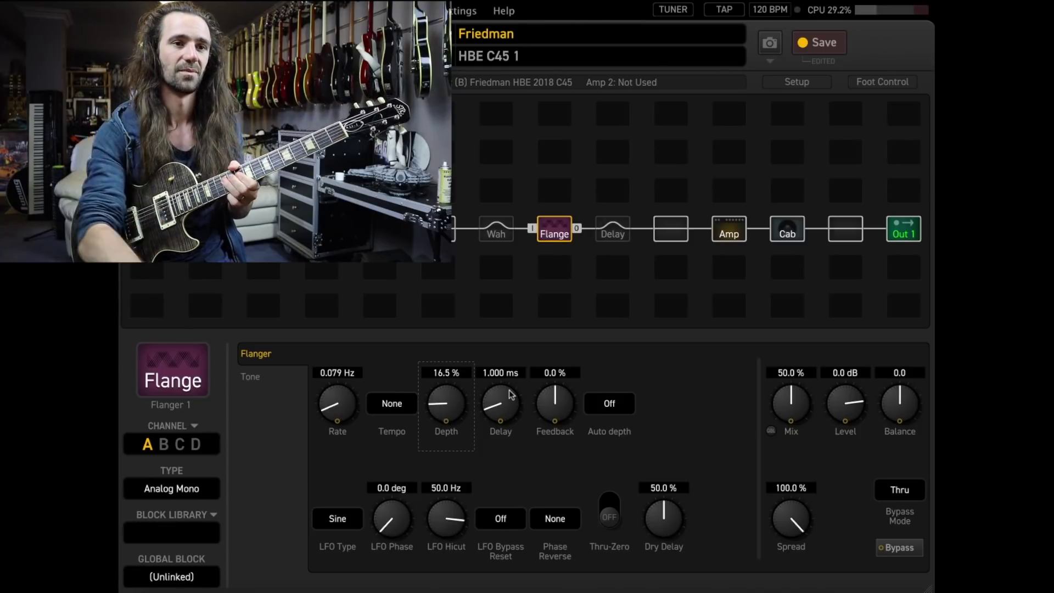
Shorten the flanger Delay to 0.150 ms and raise its Depth to 34.0 %.
drag(511, 394, 511, 412)
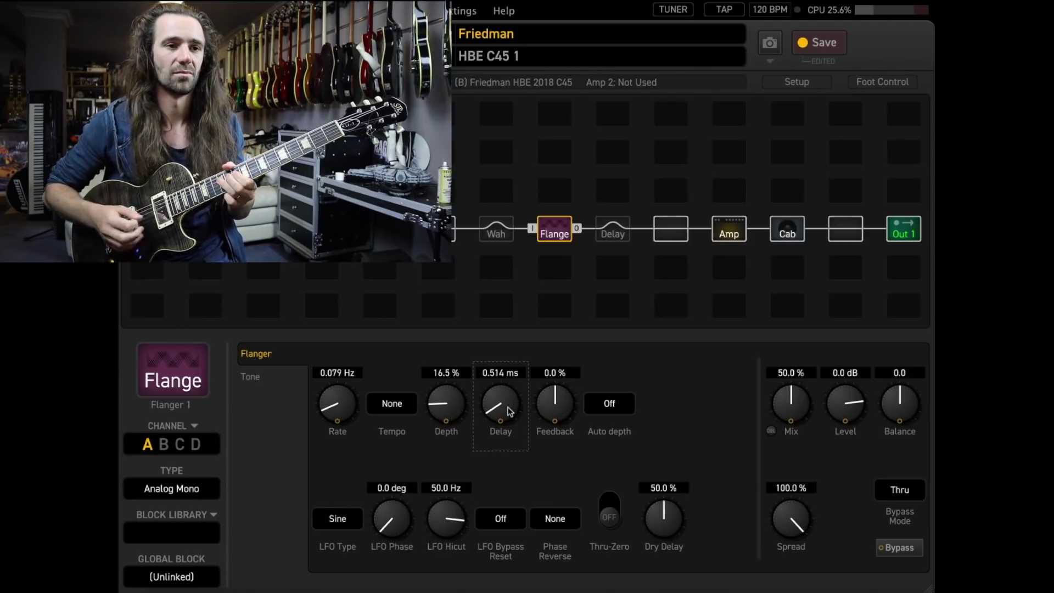
drag(507, 407, 502, 417)
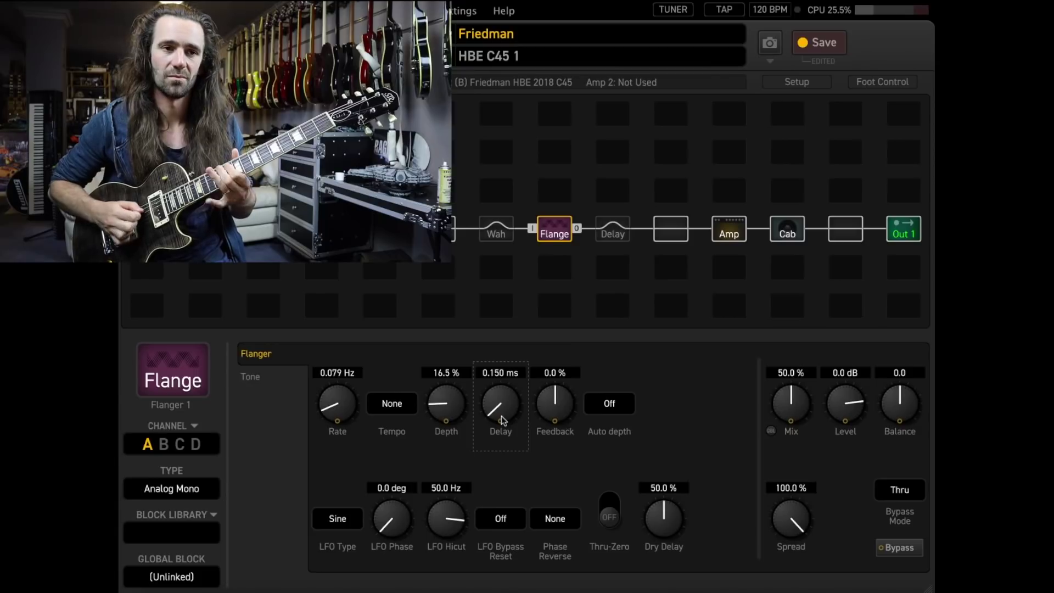
drag(448, 399, 451, 379)
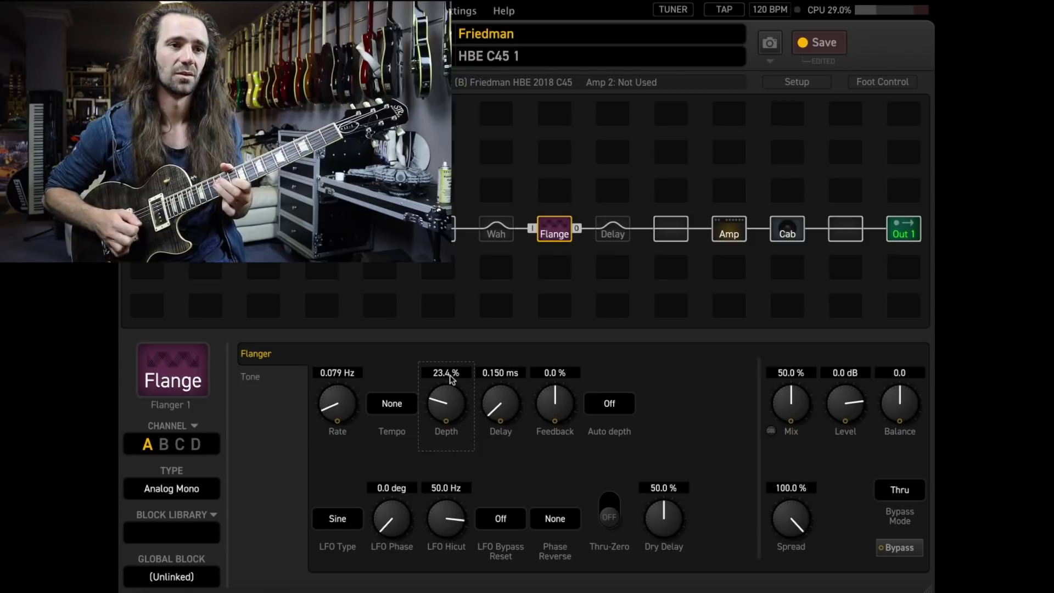
drag(450, 379, 440, 369)
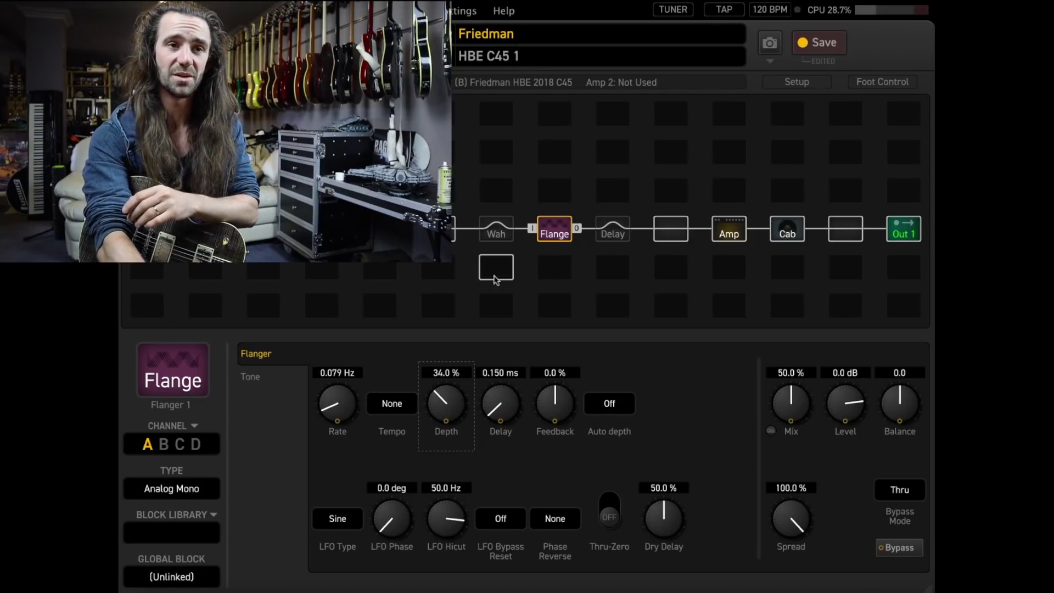
Bypass the flanger, switch the delay to Mono Tape, and set Head 1 Time to 208 ms.
click(555, 233)
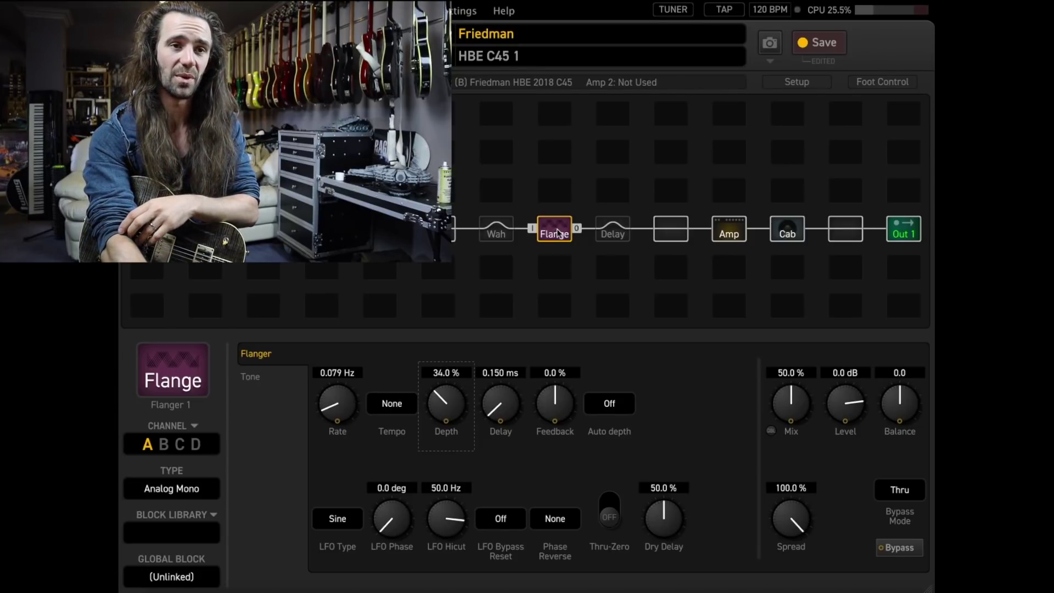
click(613, 230)
click(191, 486)
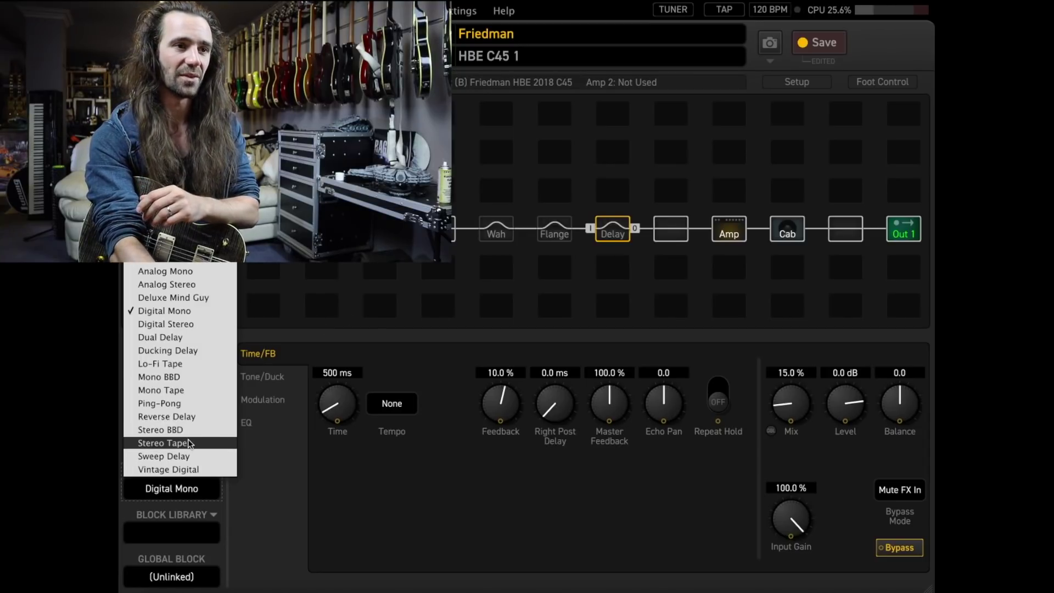
click(219, 391)
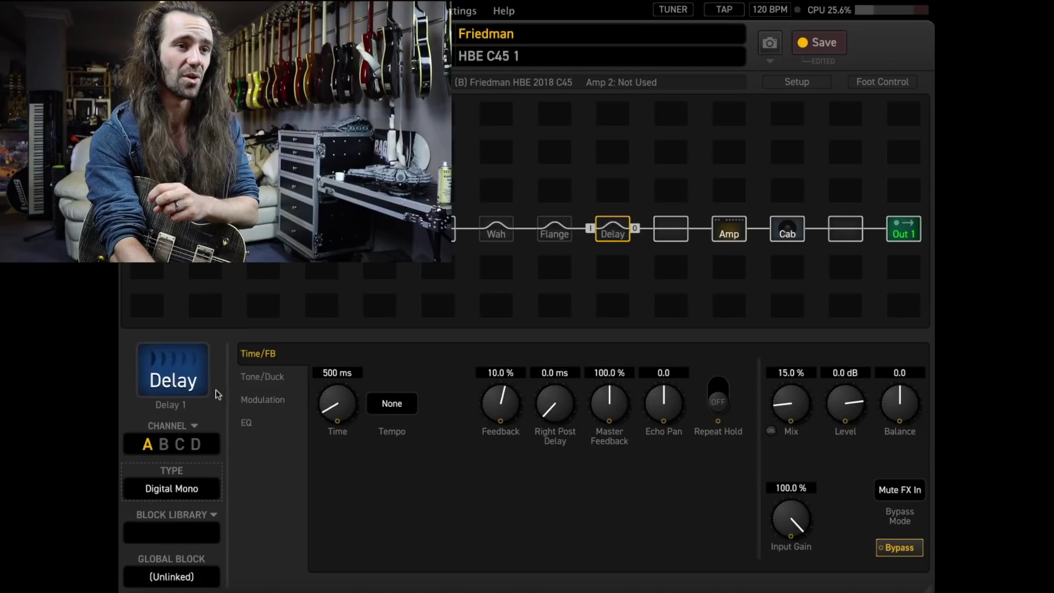
mouse_move(383, 399)
mouse_down()
mouse_move(387, 422)
mouse_move(386, 413)
mouse_up()
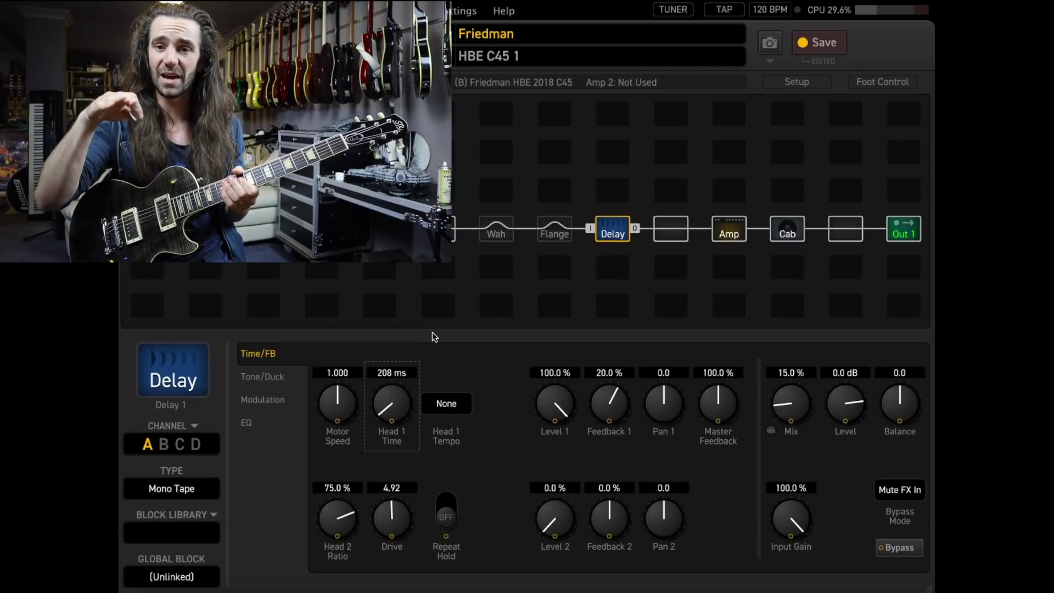
Dial the Mono Tape to 361 ms Head 1 Time, 16 % Feedback 1, 8.80 Drive and 9.6 % Mix.
click(605, 373)
text(0)
key(Return)
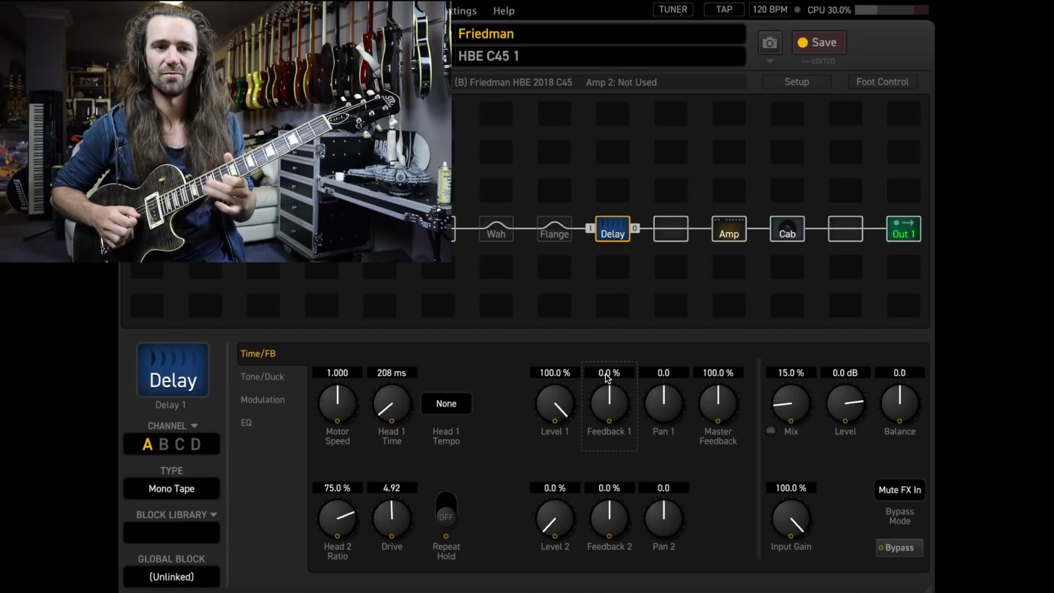
drag(393, 519, 407, 432)
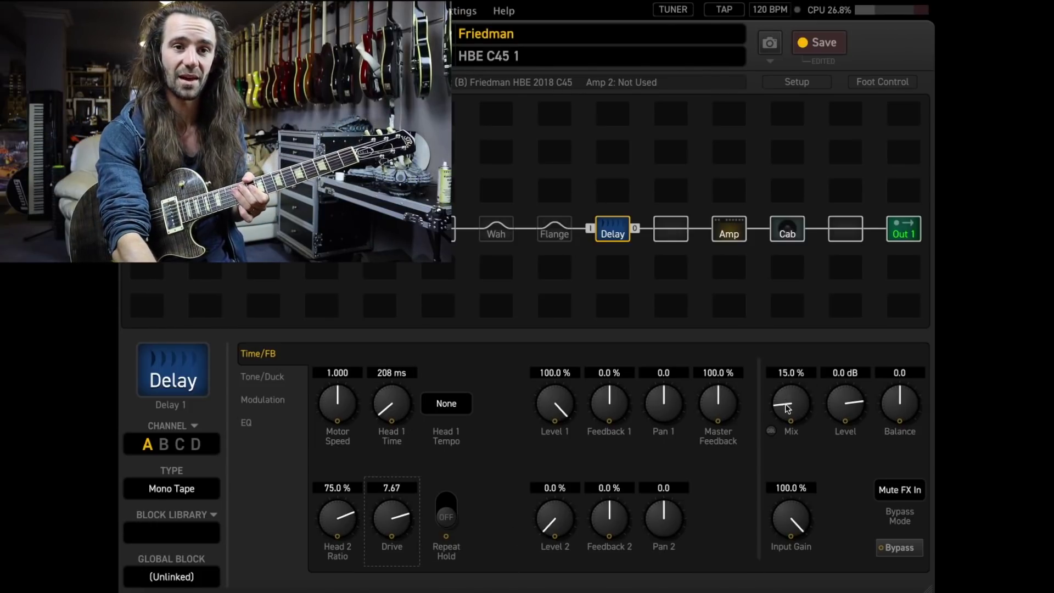
drag(789, 406, 789, 426)
drag(390, 567, 399, 501)
scroll(400, 501, up, 5)
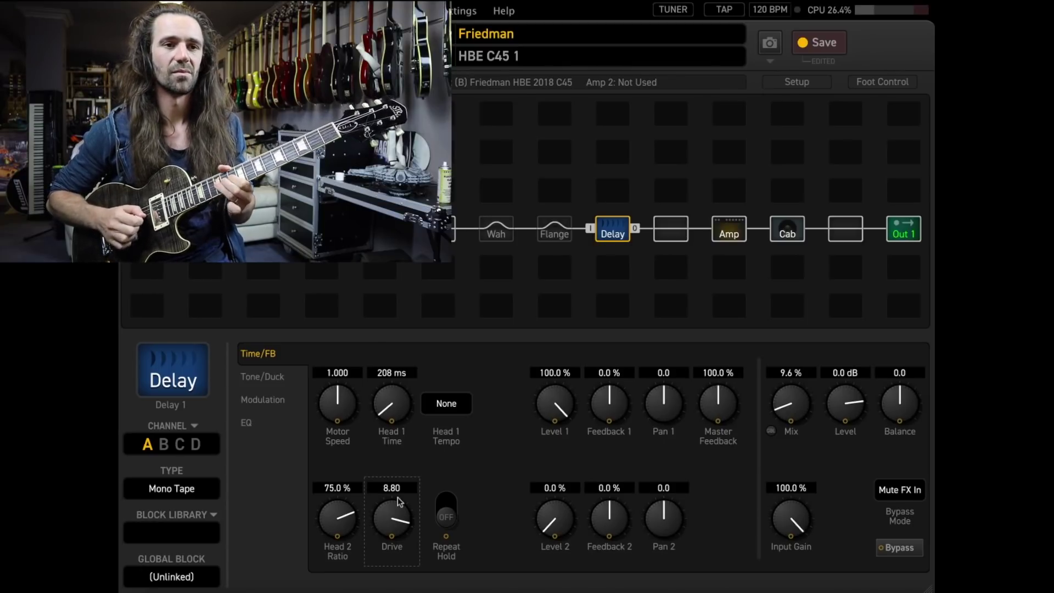
drag(610, 404, 614, 383)
drag(384, 406, 380, 400)
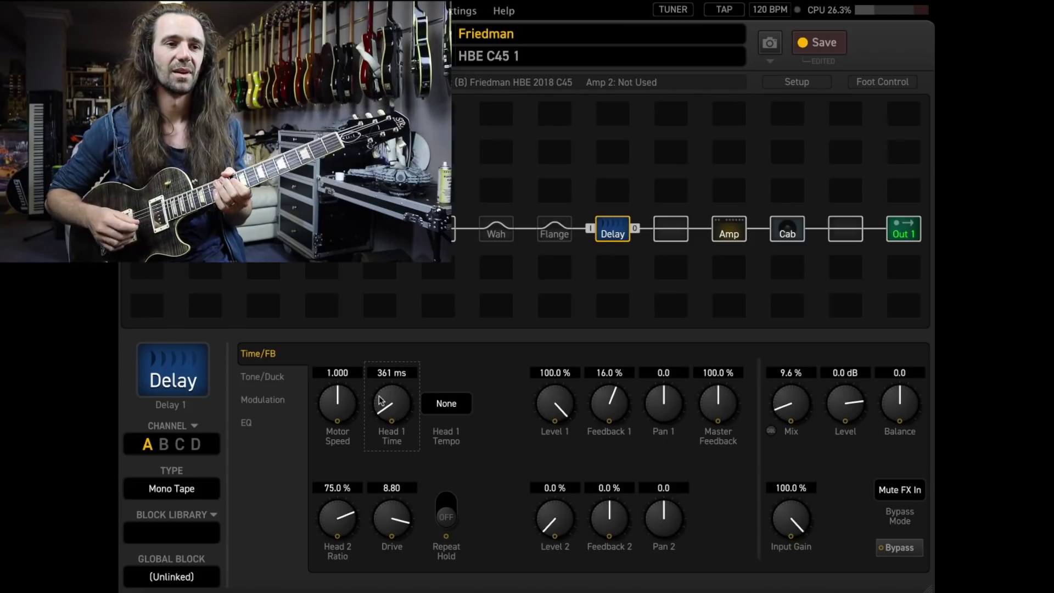
Select the Flange block and take the Analog Mono flanger out of bypass.
click(553, 234)
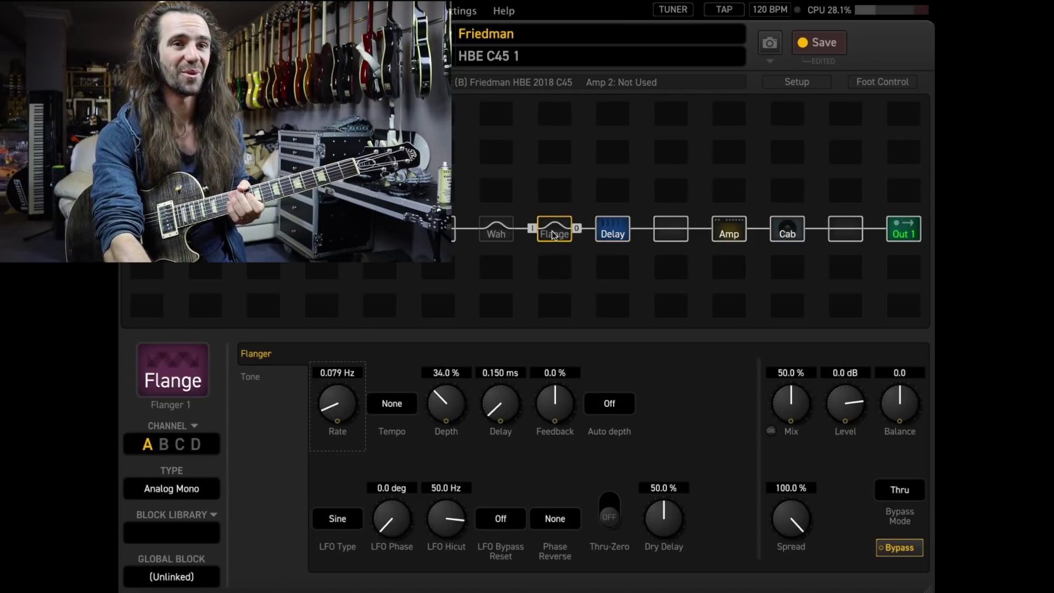
click(553, 234)
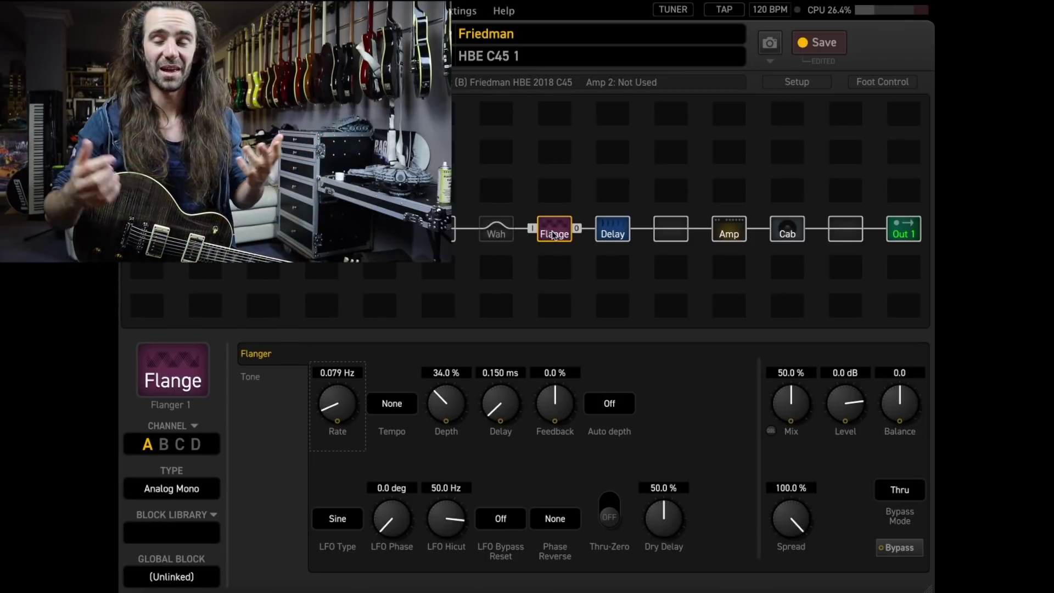
Boost the wah's graphic EQ: 1000 Hz to 6.85, 640 Hz 3.05, 1600 Hz 3.86, 2500 Hz 1.56, 400 Hz slightly.
click(497, 231)
click(265, 386)
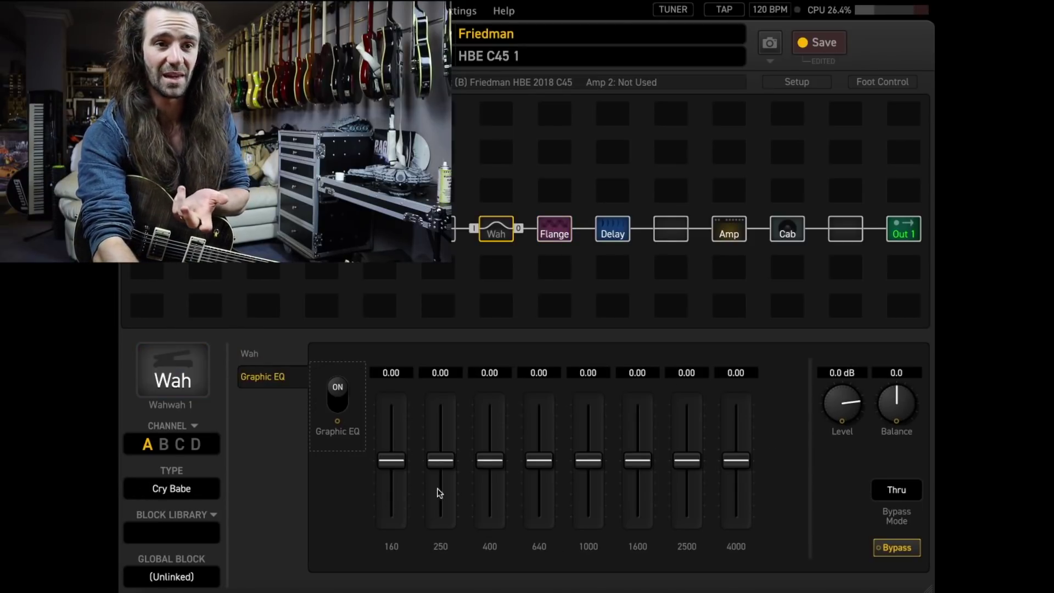
click(595, 468)
drag(594, 468, 592, 431)
drag(547, 467, 546, 453)
drag(630, 463, 631, 443)
drag(487, 463, 491, 456)
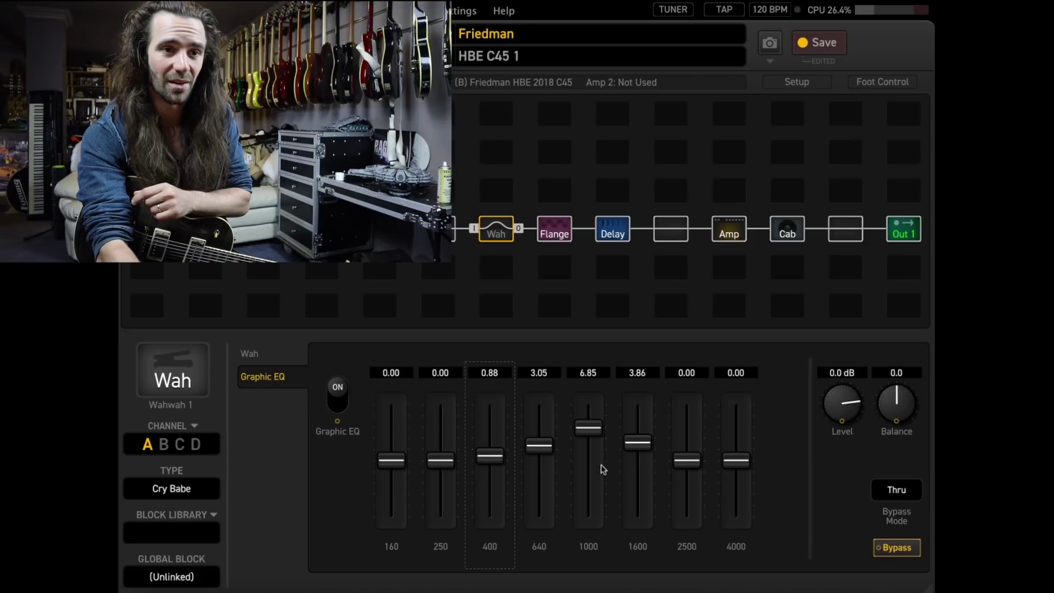
drag(689, 460, 690, 452)
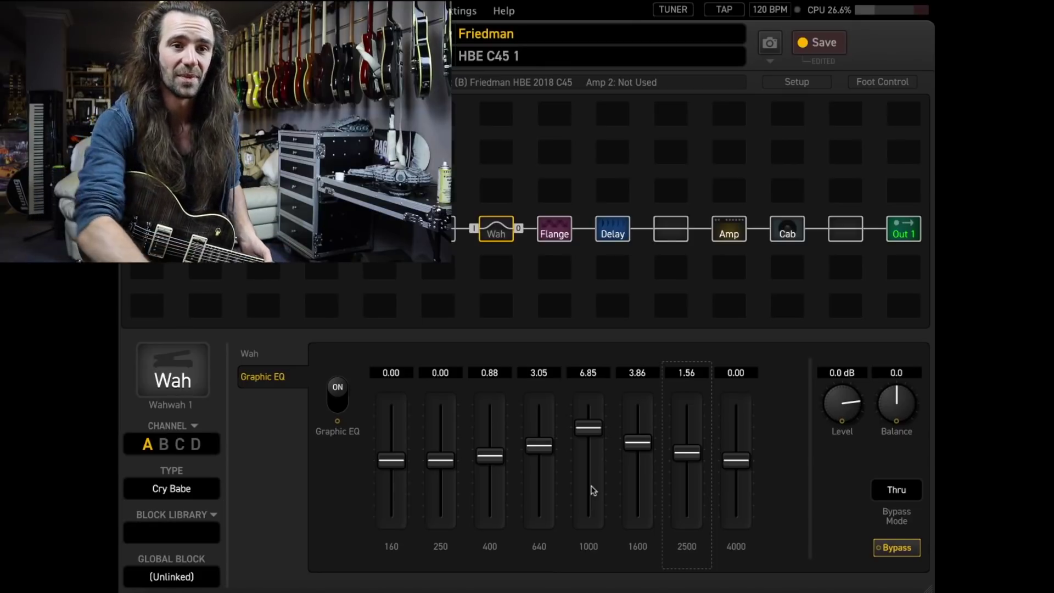
drag(633, 443, 690, 453)
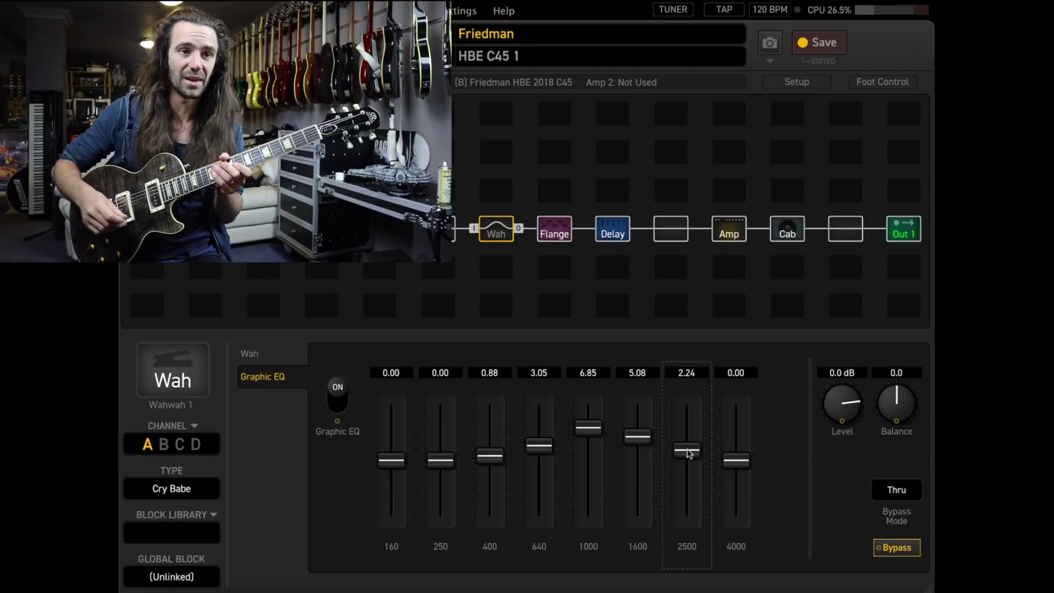
click(554, 232)
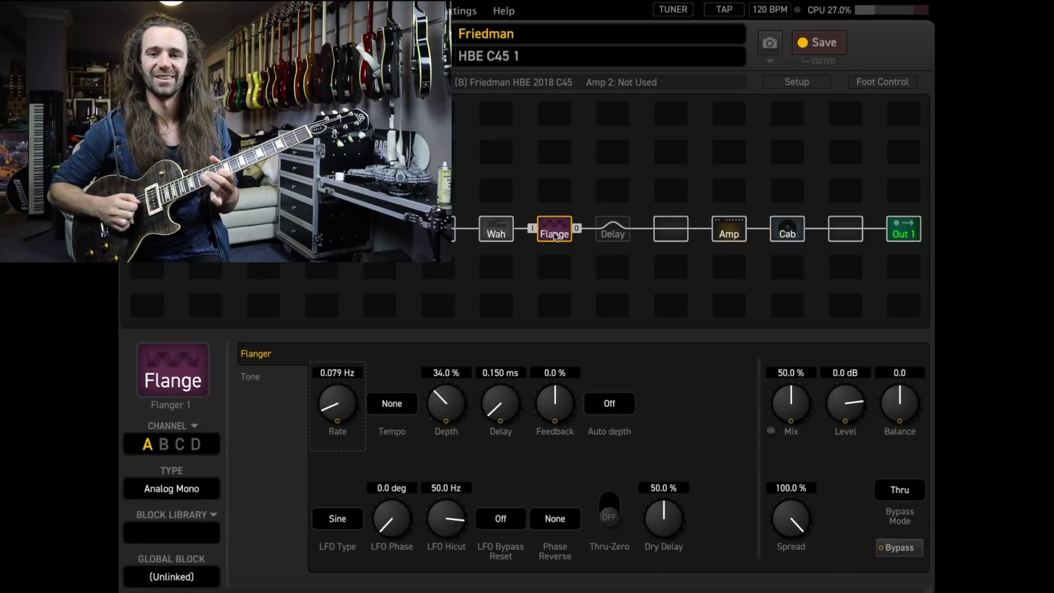
Select the Delay block to display its Mono Tape parameters.
click(613, 231)
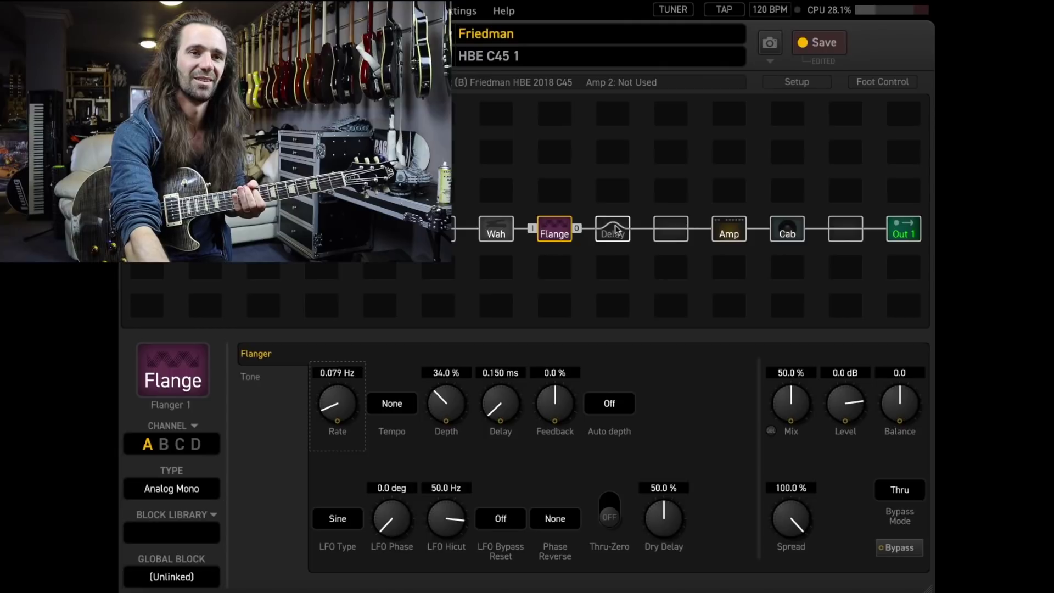